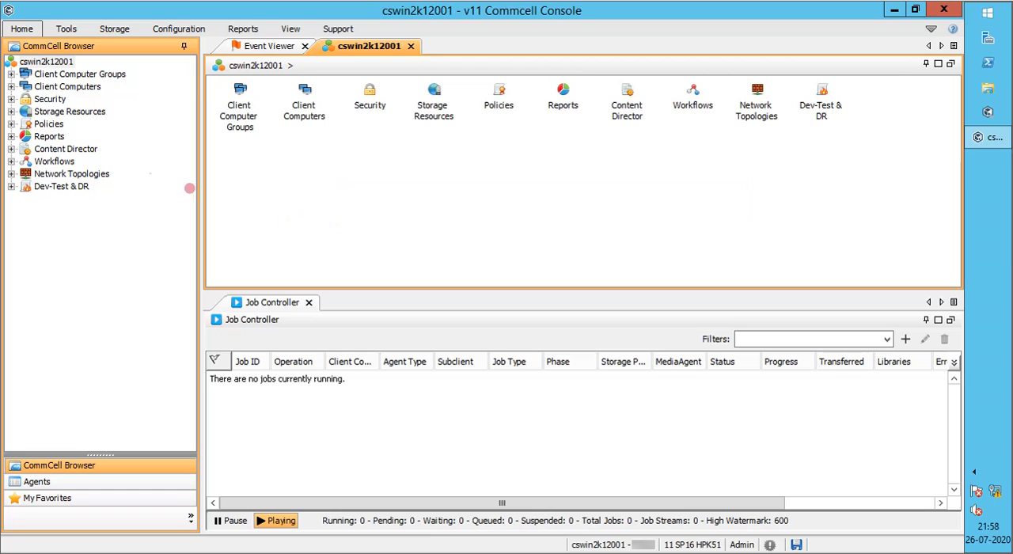
Start creating a new copy under the bkp_7d1c_Gen storage policy and bring its properties dialog fully into view
click(10, 123)
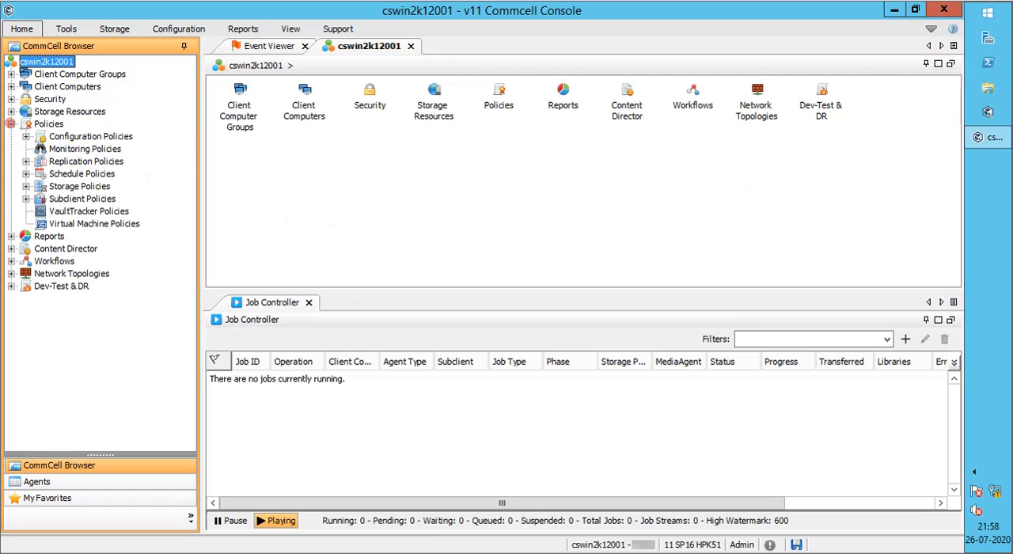
click(25, 186)
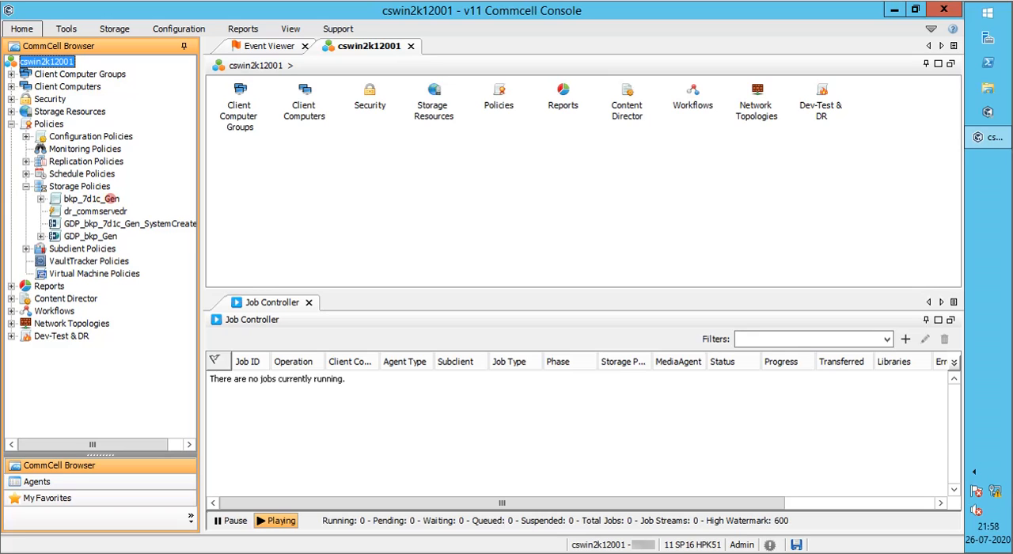
double_click(111, 199)
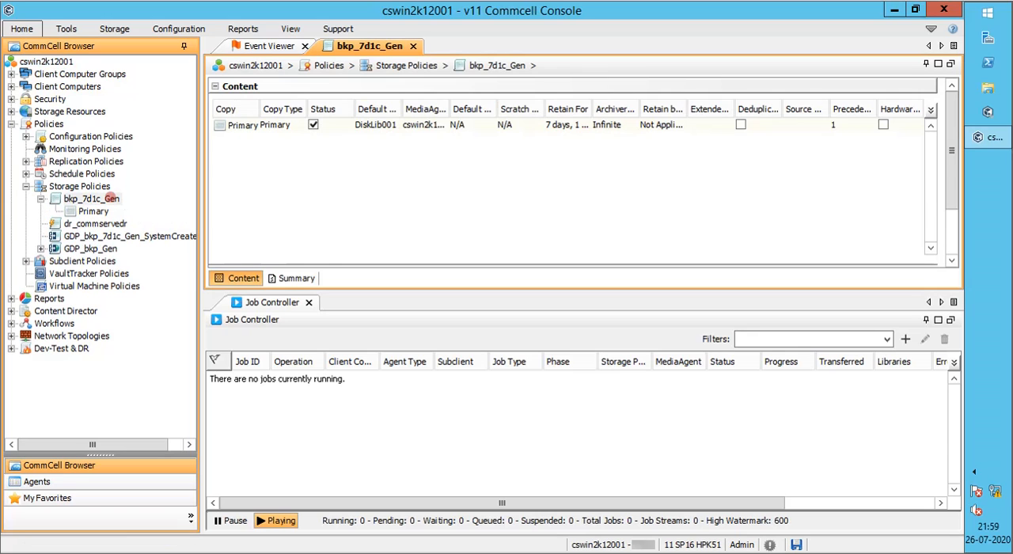
right_click(111, 199)
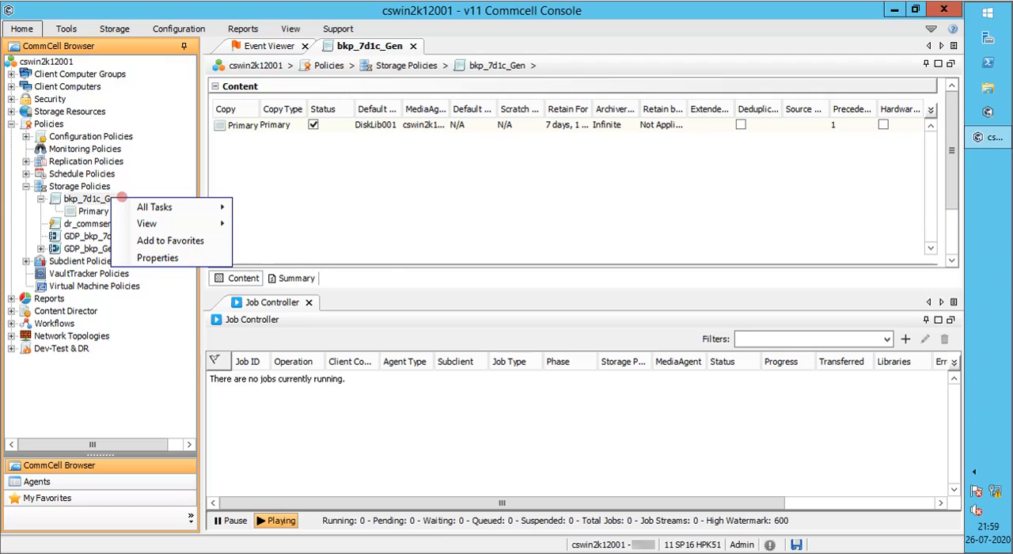
click(142, 204)
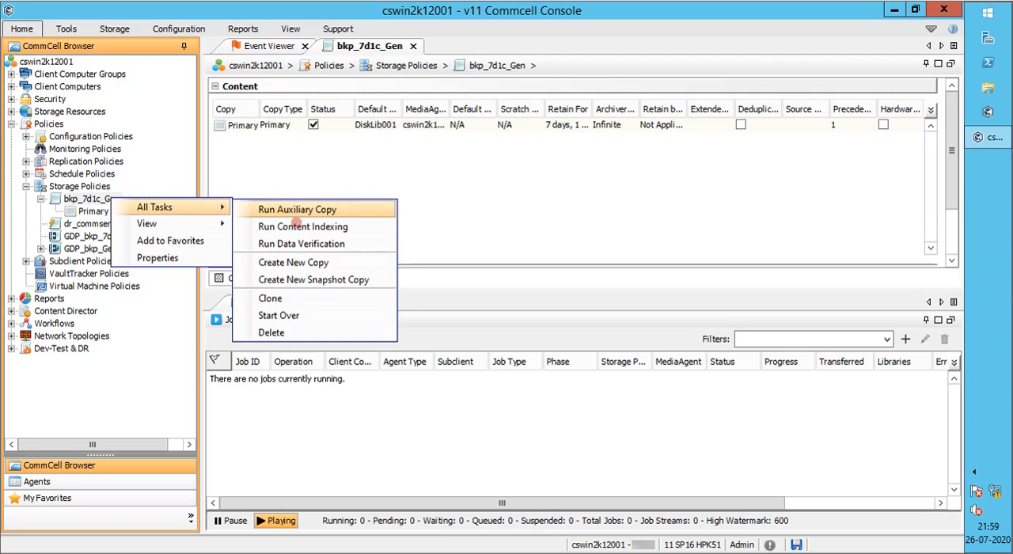
click(307, 262)
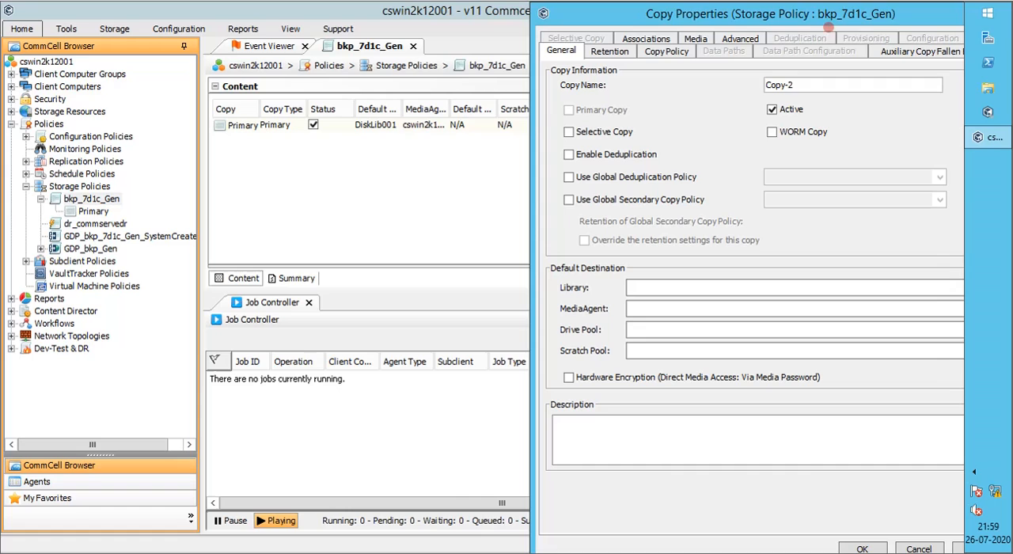
drag(824, 14, 561, 14)
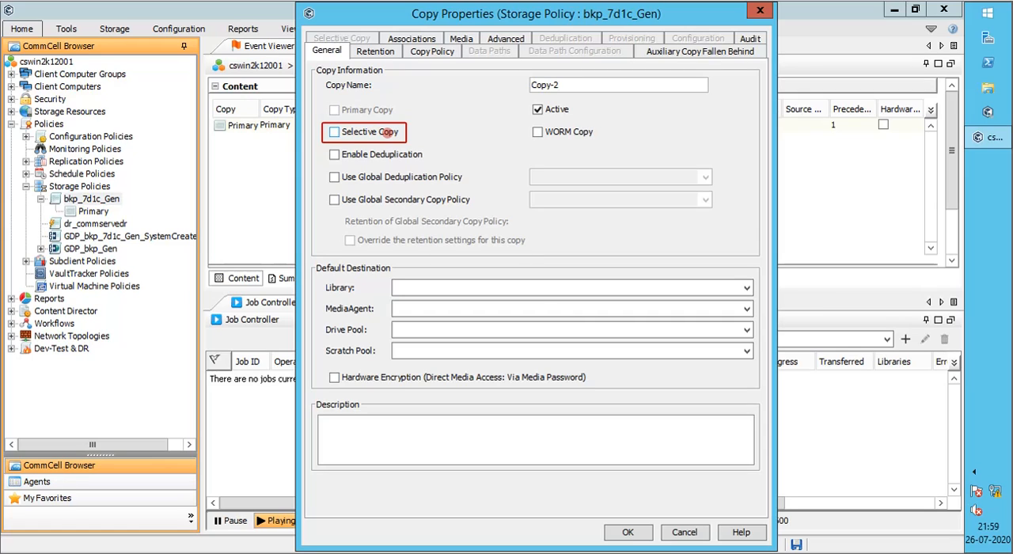
Try the Selective Copy option and clear it again, and try to enable deduplication without a library selected
click(388, 132)
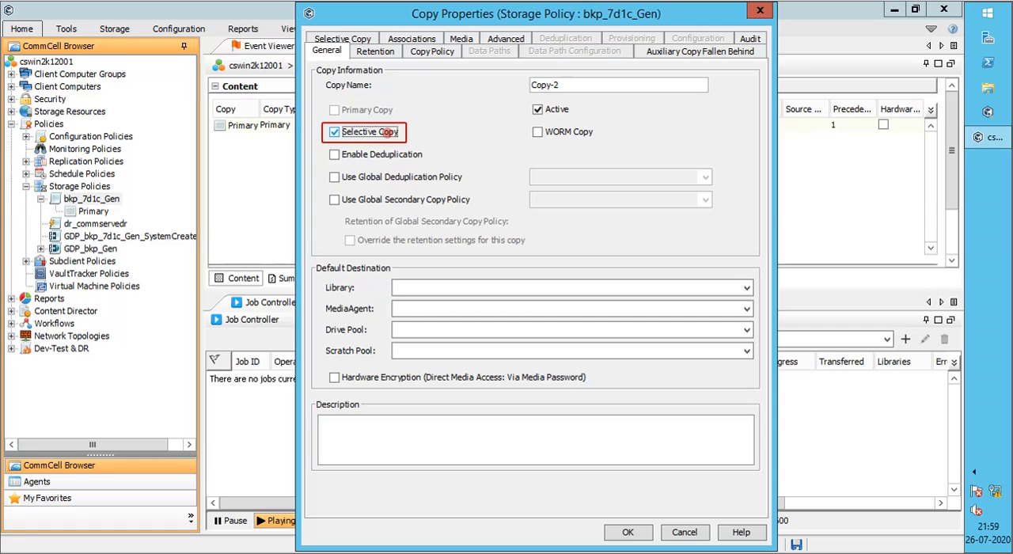
click(389, 132)
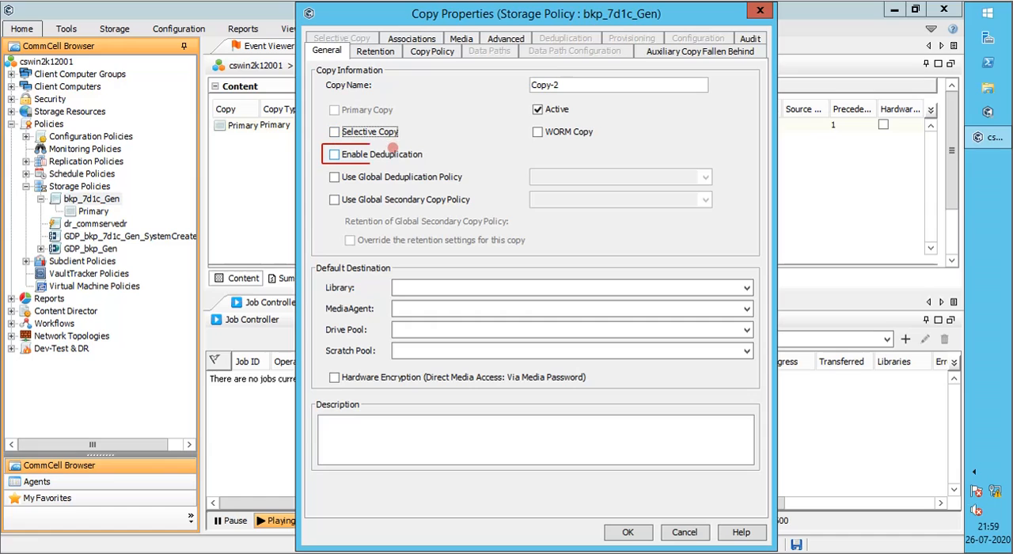
click(395, 153)
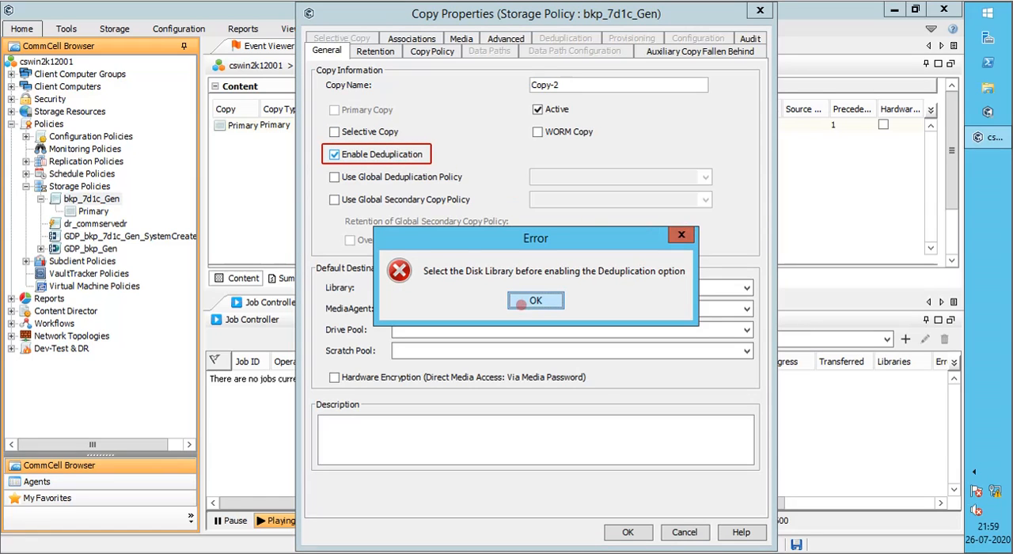
click(524, 300)
Set the default destination to library DiskLib001 with MediaAgent cswin2k12001 and enable deduplication for the copy
click(507, 289)
click(500, 303)
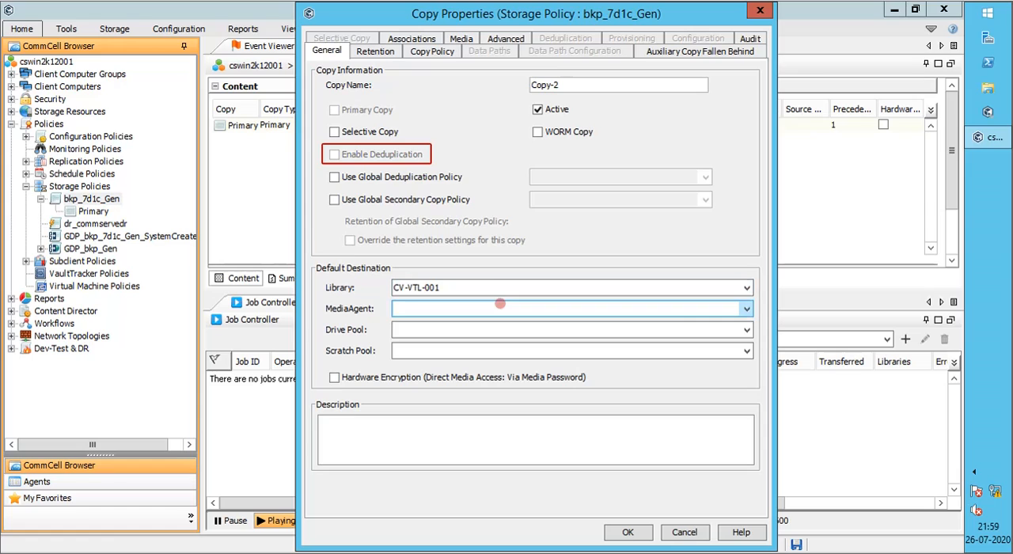
click(457, 287)
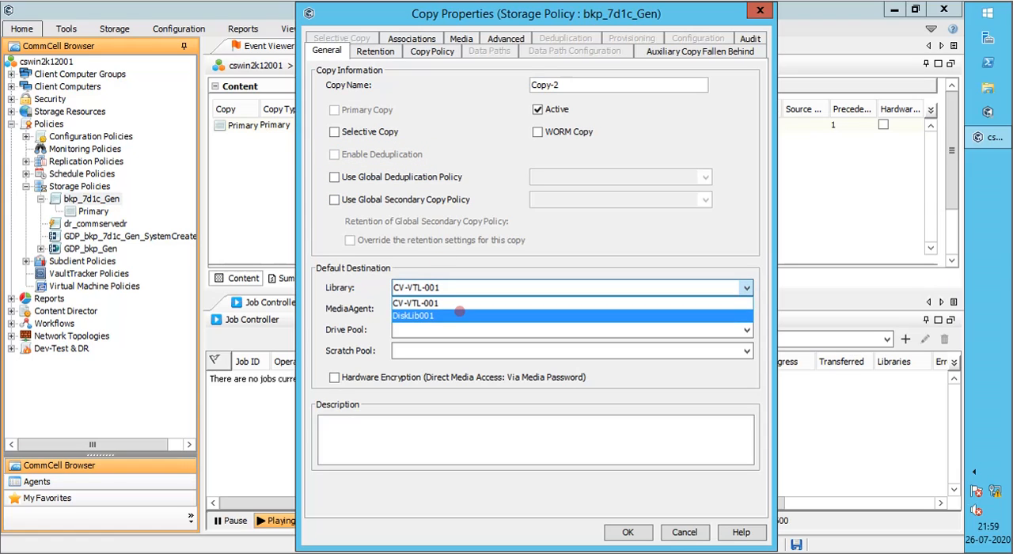
click(459, 314)
click(461, 309)
click(464, 321)
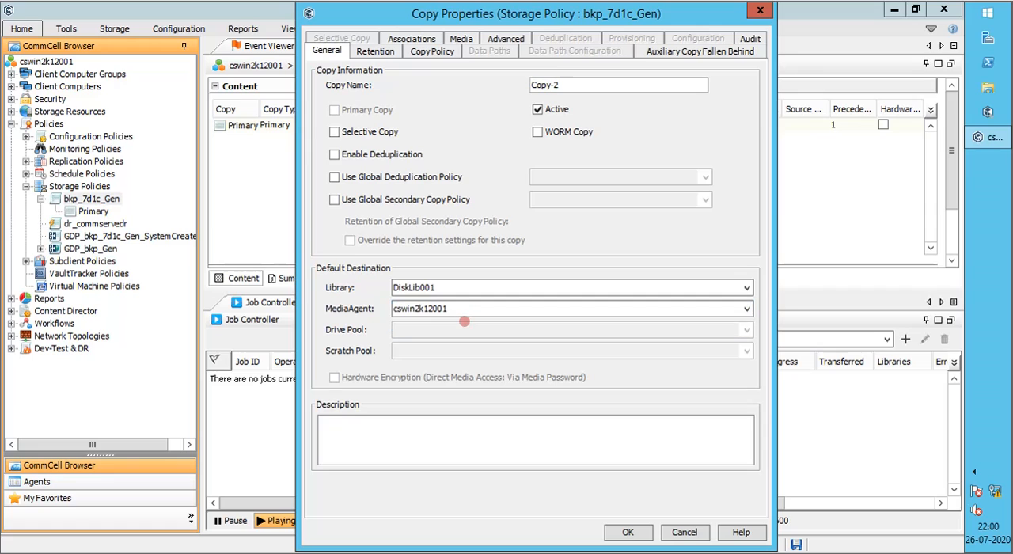
click(415, 154)
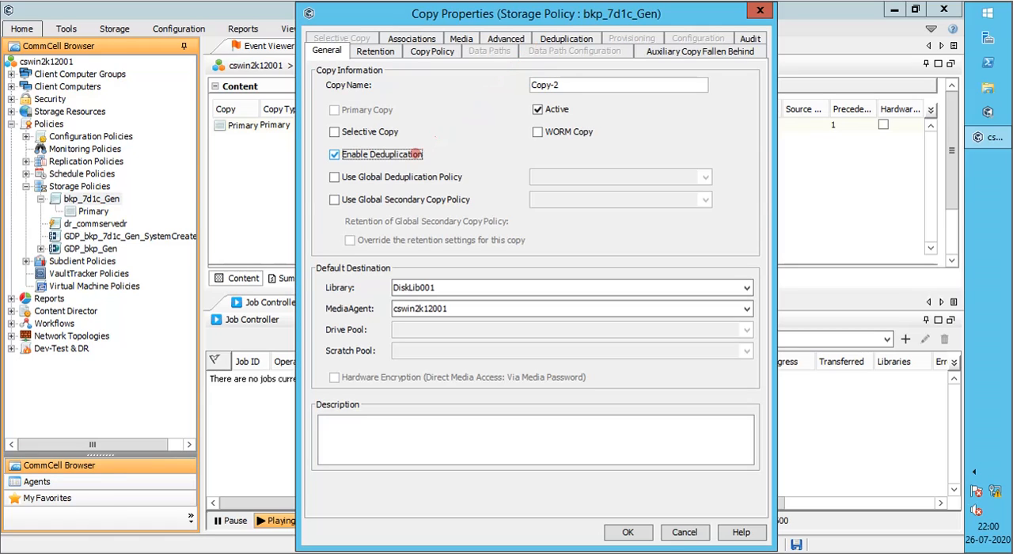
Try the global deduplication policy GDP_bkp_Gen and the Use Global Secondary Copy Policy option, and clear both
click(425, 176)
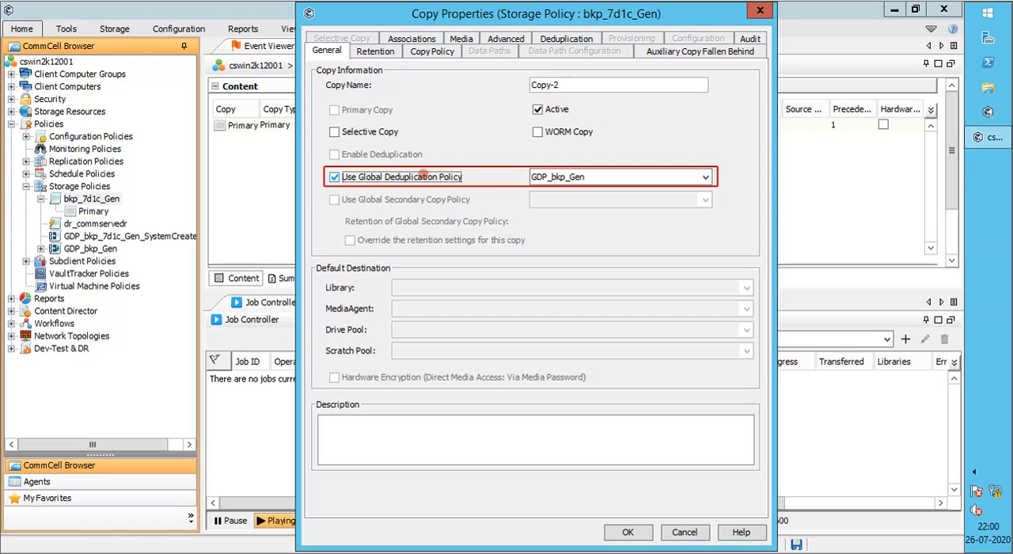
click(425, 176)
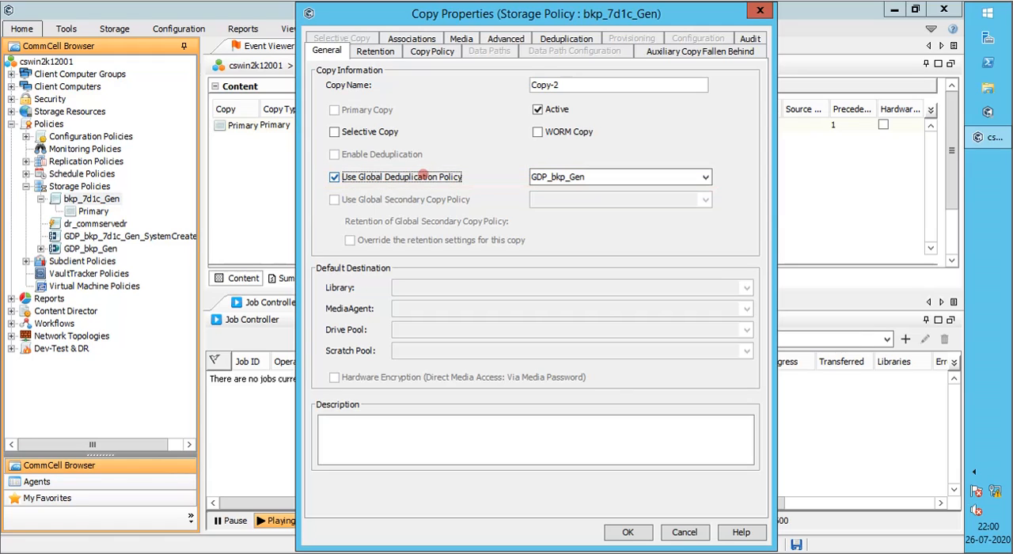
click(427, 199)
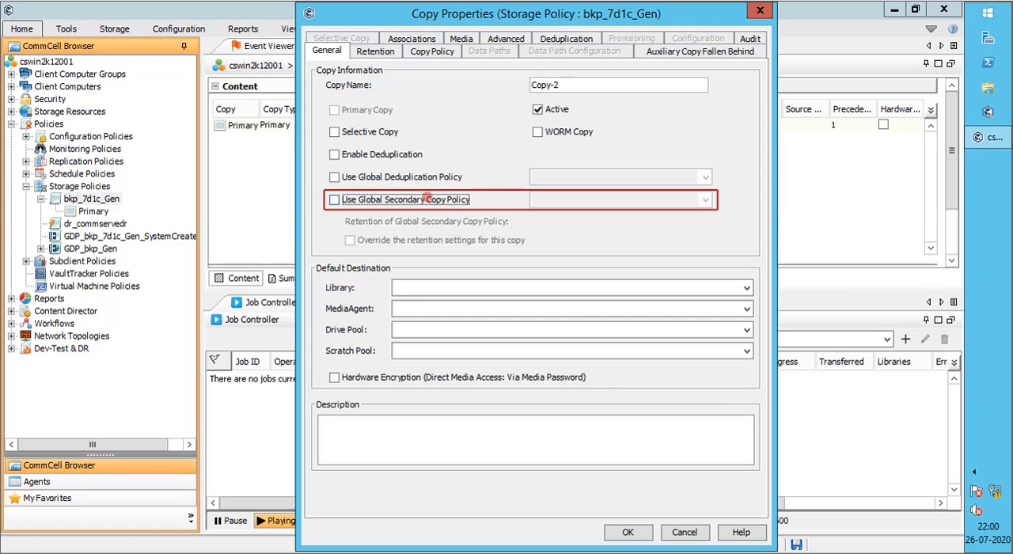
click(426, 199)
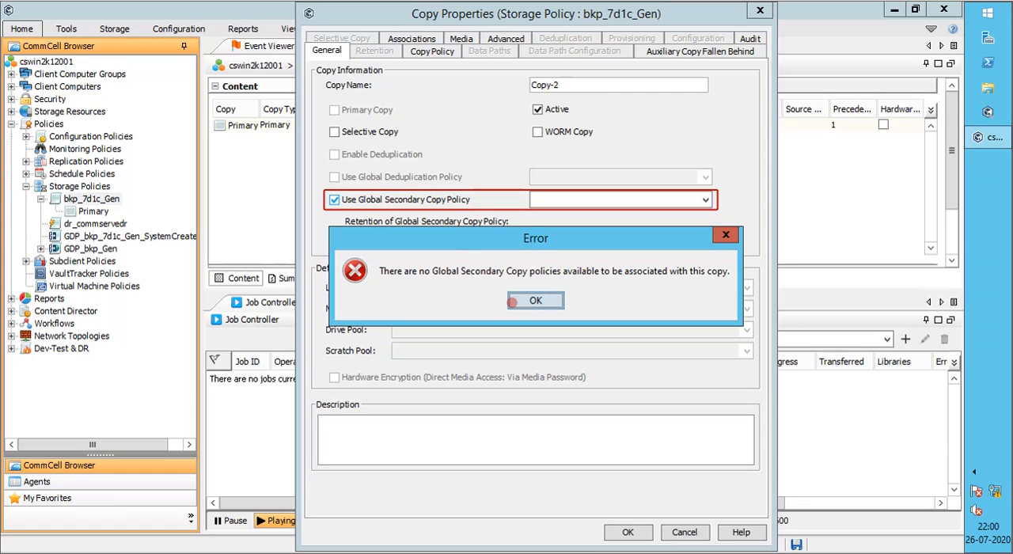
click(535, 301)
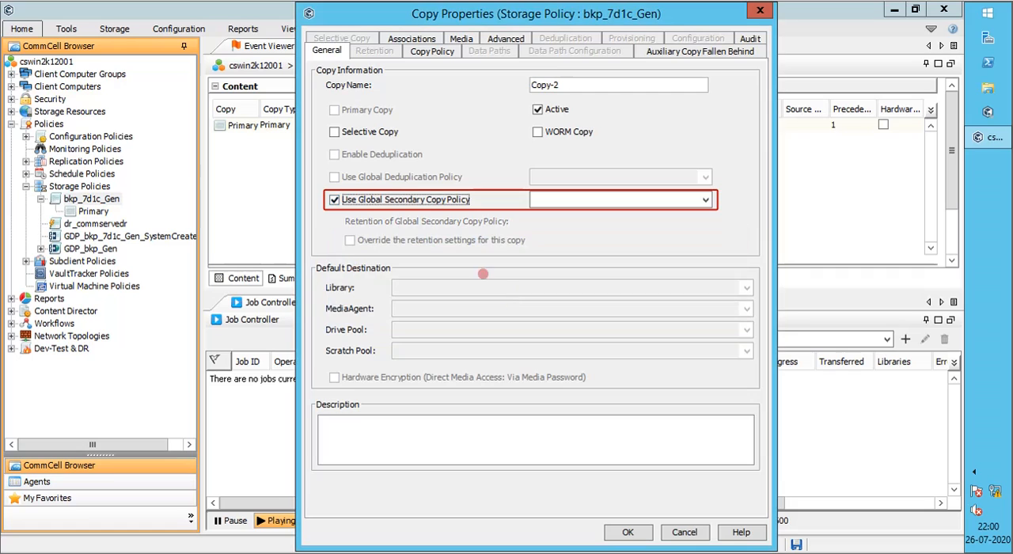
click(419, 203)
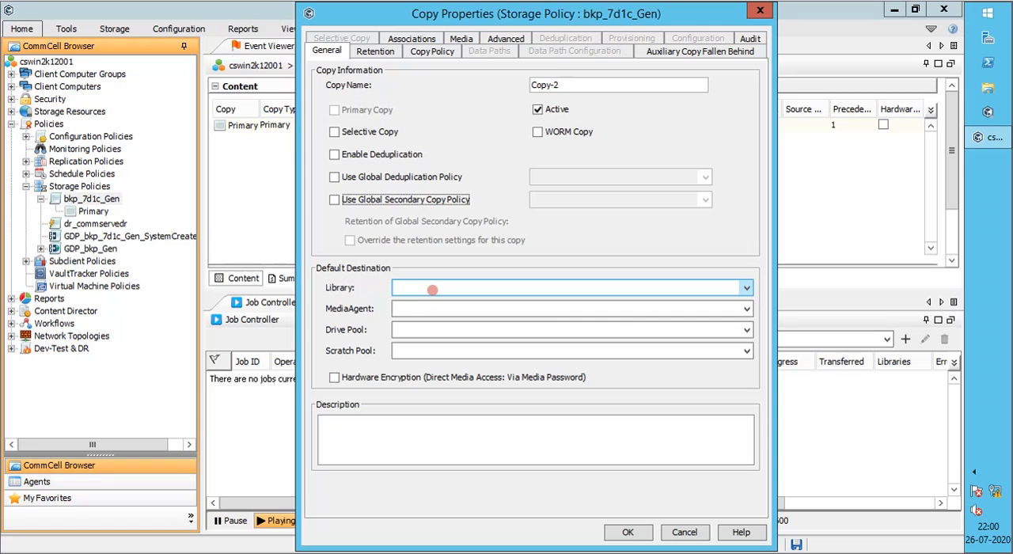
Set the default destination to library CV-VTL-001, MediaAgent cswin2k12001, drive pool DrivePool(cswin2k12001)821 and scratch pool Default Scratch
click(432, 290)
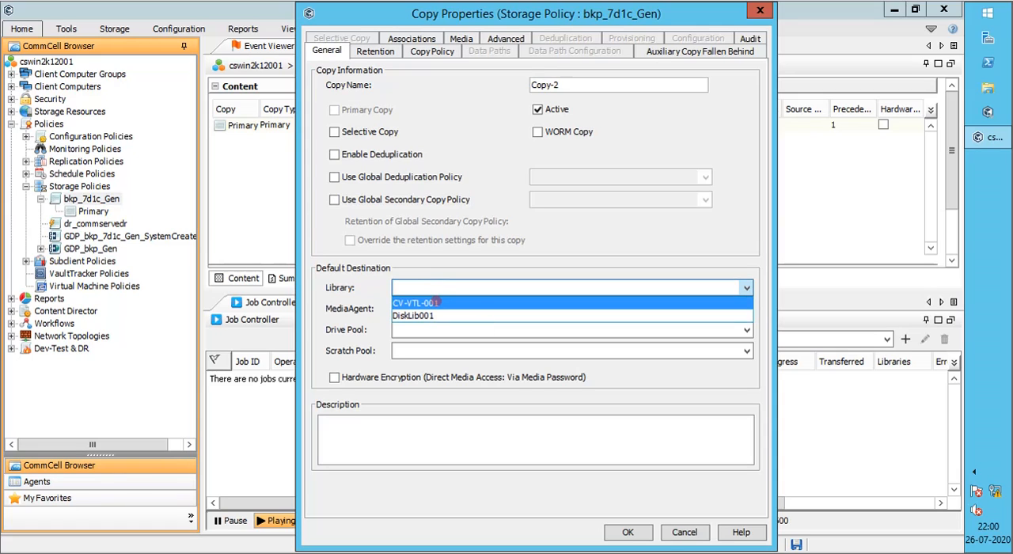
click(434, 302)
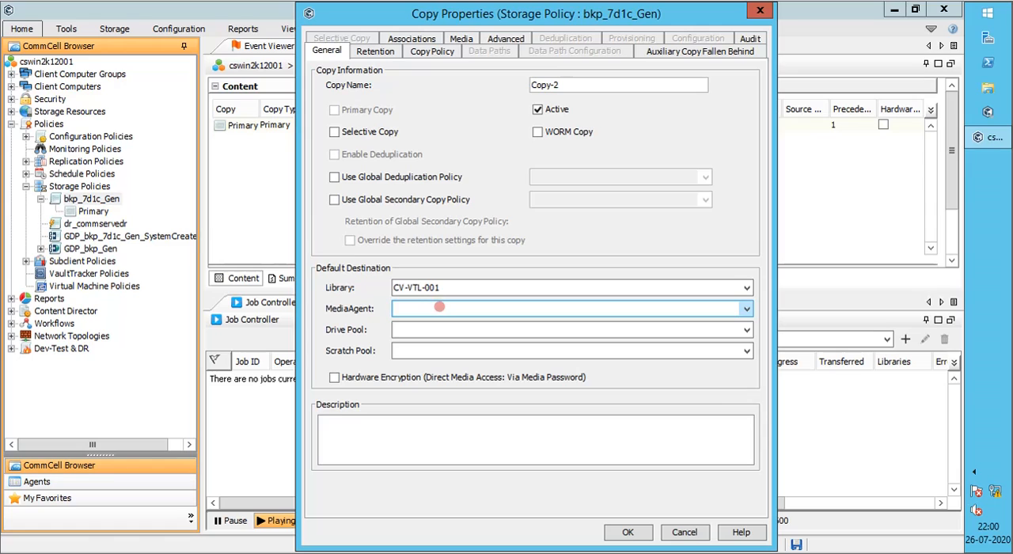
click(438, 308)
click(444, 323)
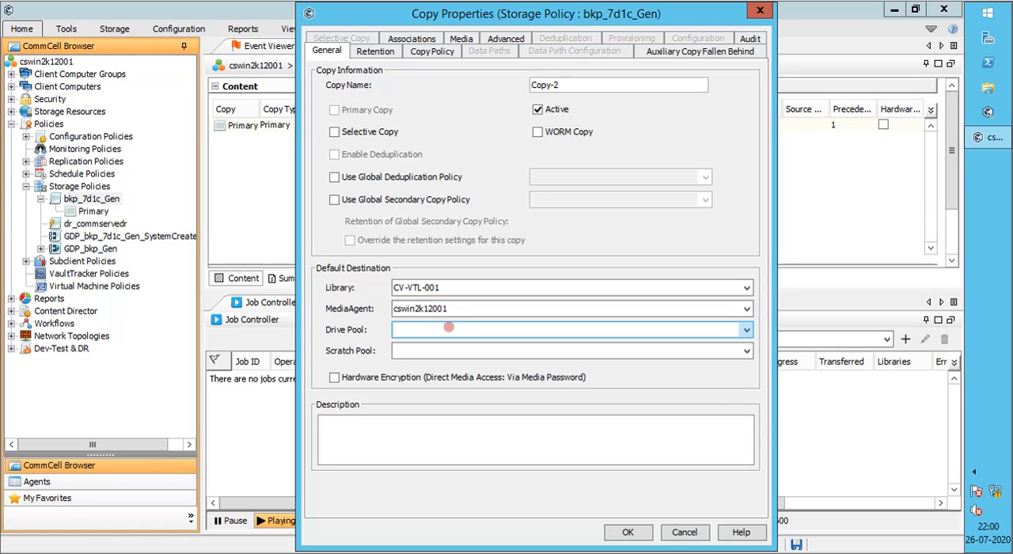
click(448, 327)
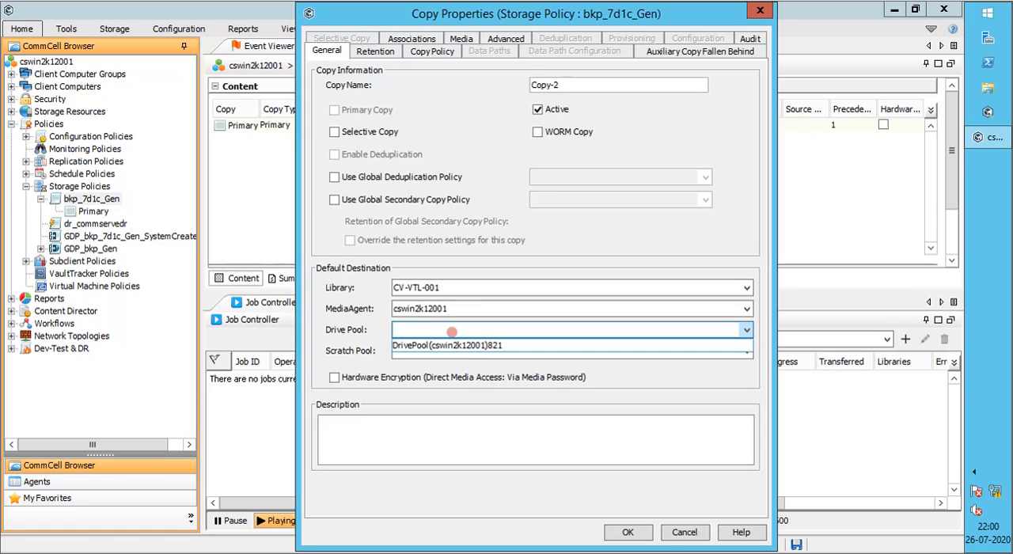
click(458, 343)
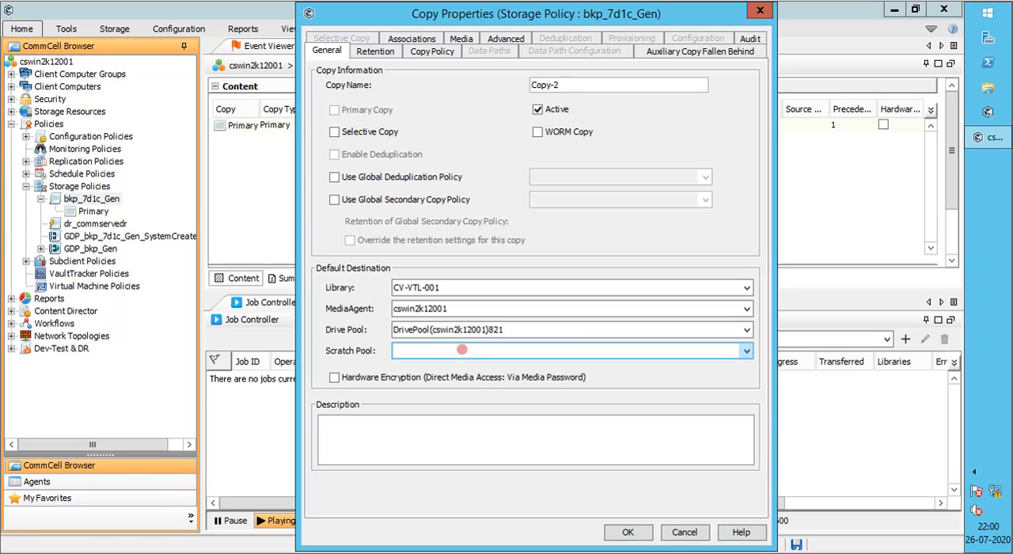
click(462, 349)
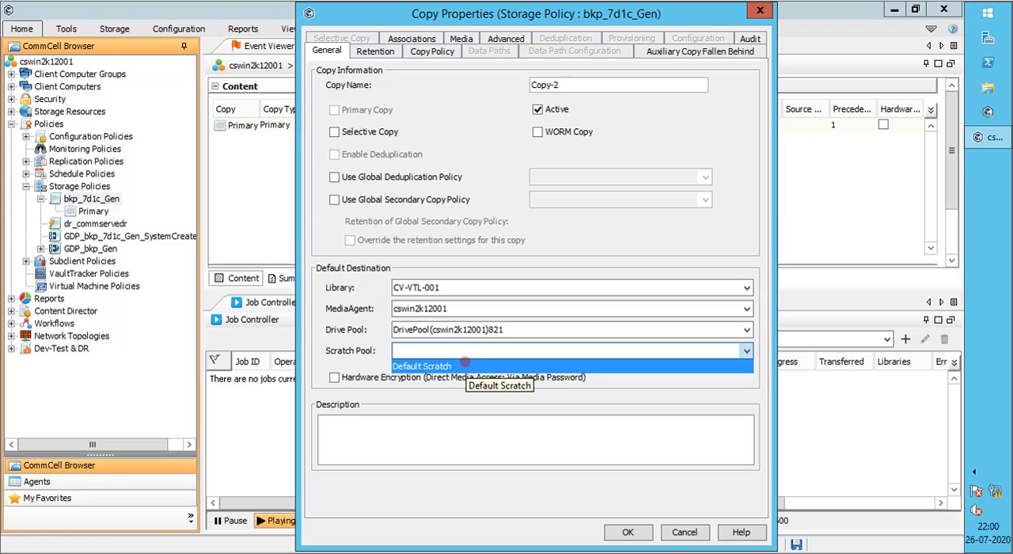
click(465, 365)
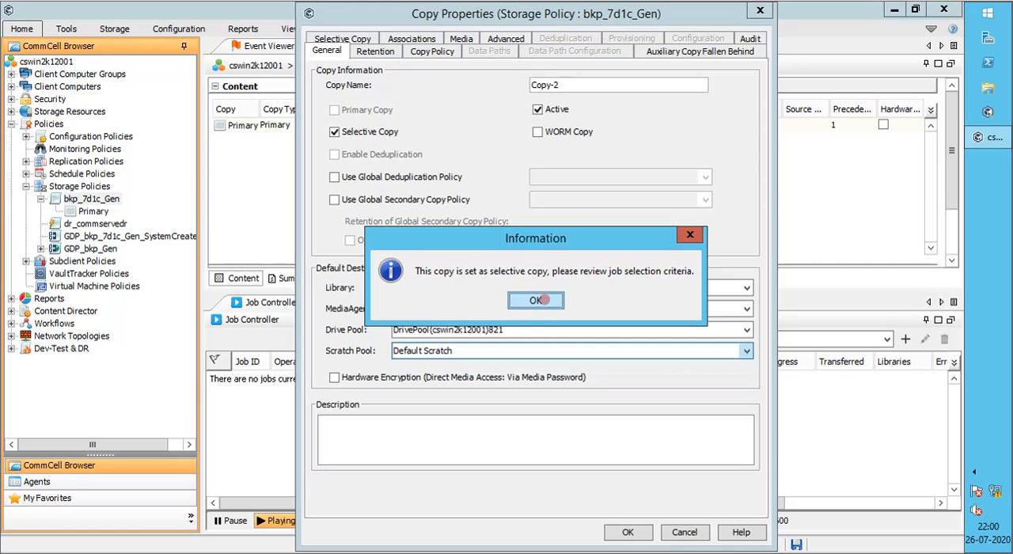
Turn off the Selective Copy option and display the copy's retention rules
click(543, 300)
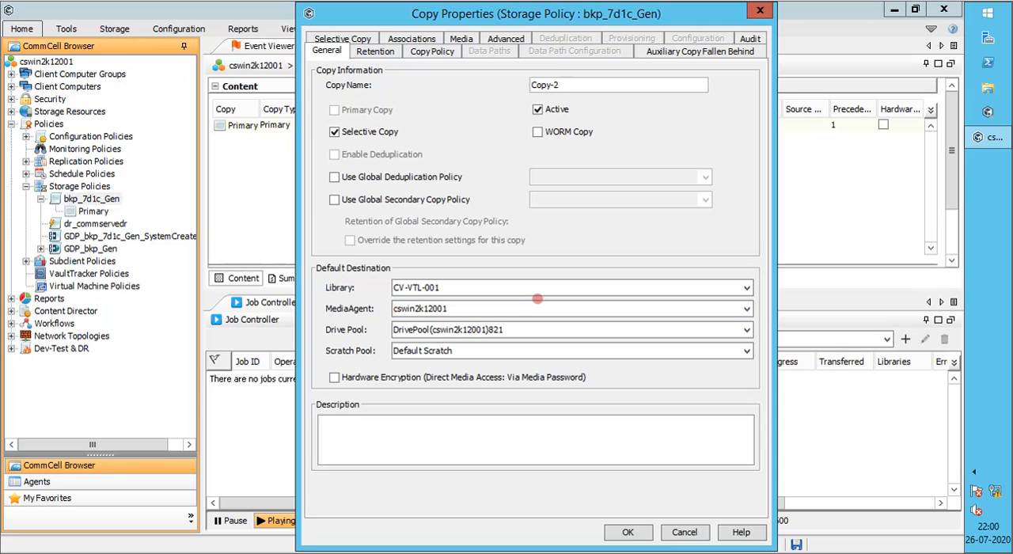
click(383, 131)
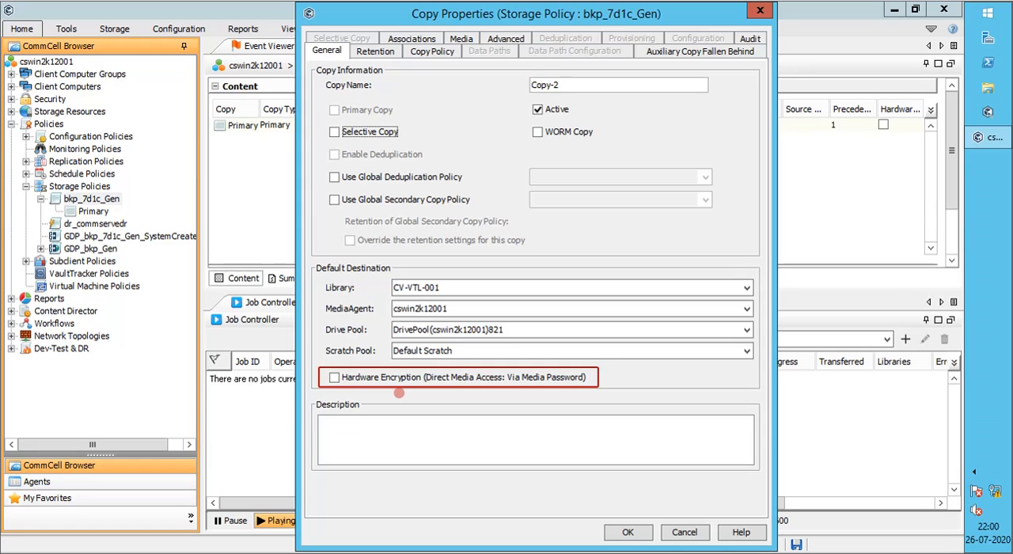
click(387, 50)
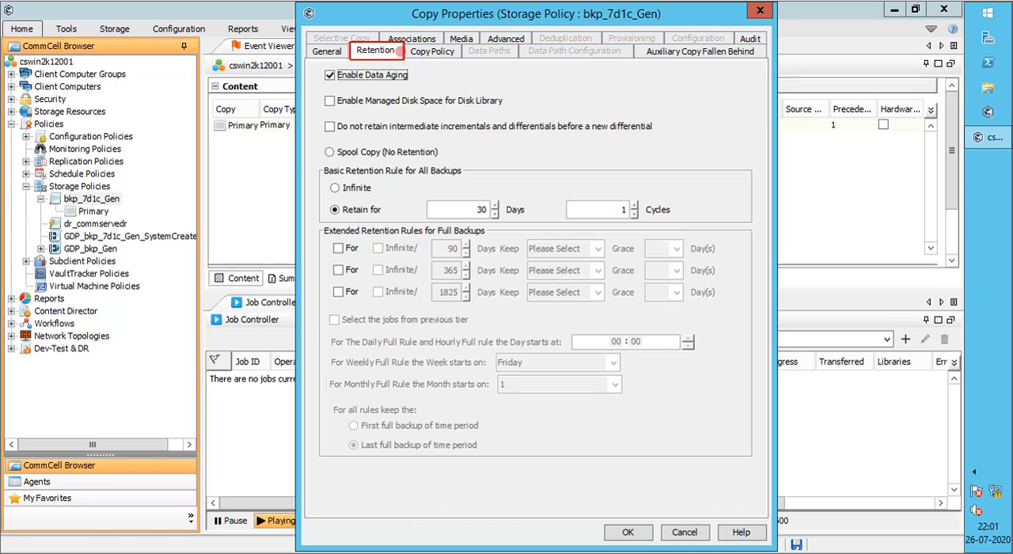
In the copy policy settings, try specifying a source for the auxiliary copy, check the available sources, and clear the option
click(435, 51)
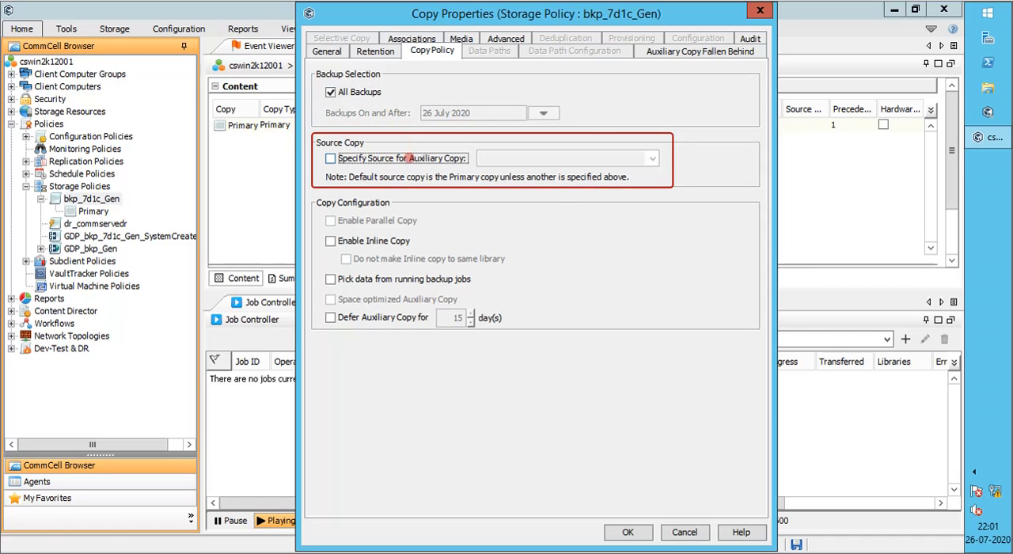
click(405, 158)
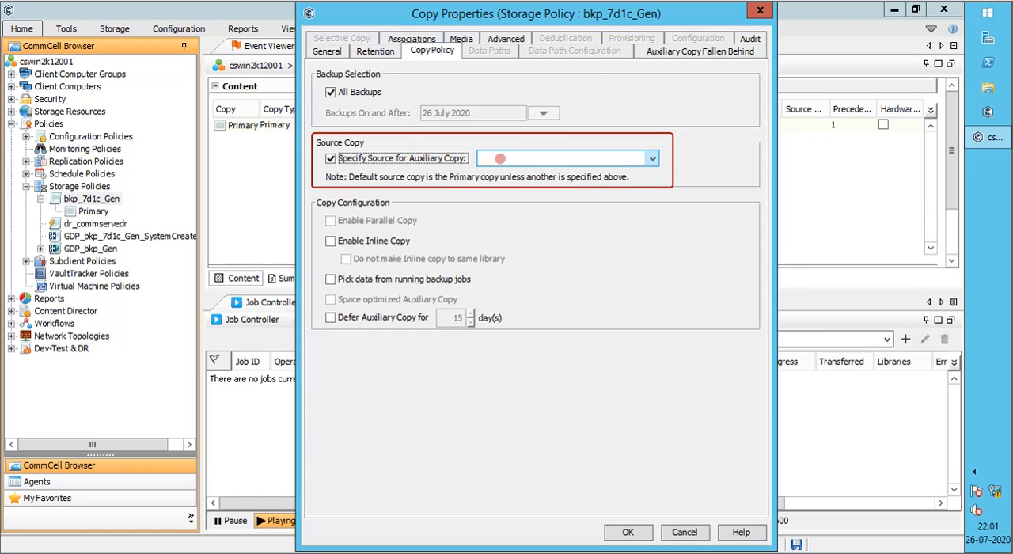
click(502, 158)
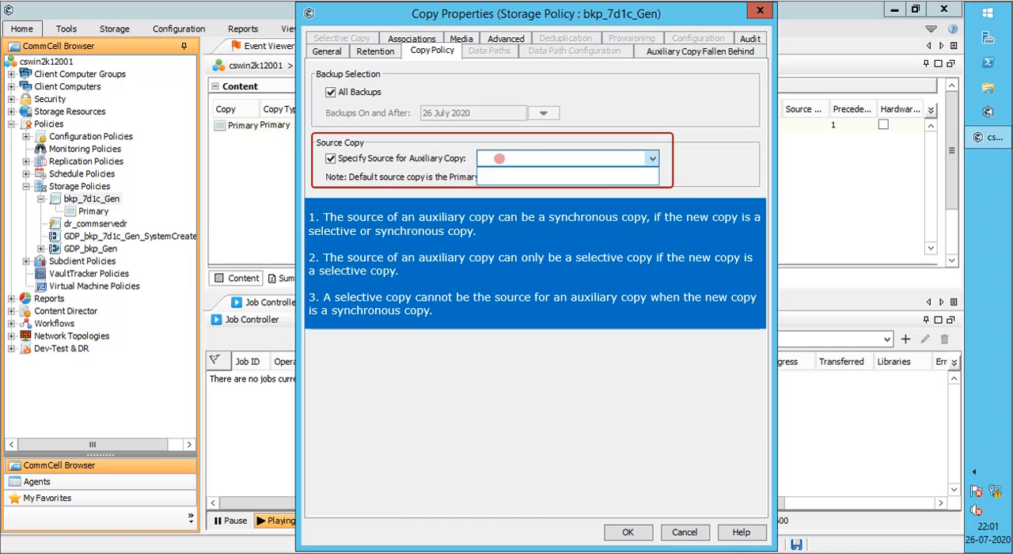
click(448, 158)
click(461, 159)
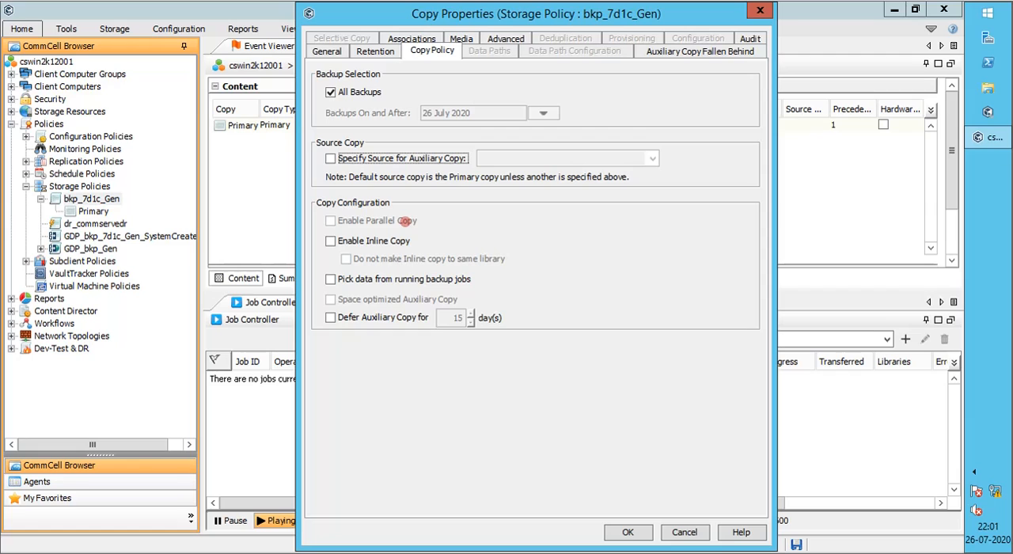
Try Enable Inline Copy together with Do not make Inline copy to same library, and clear the inline copy option
click(400, 240)
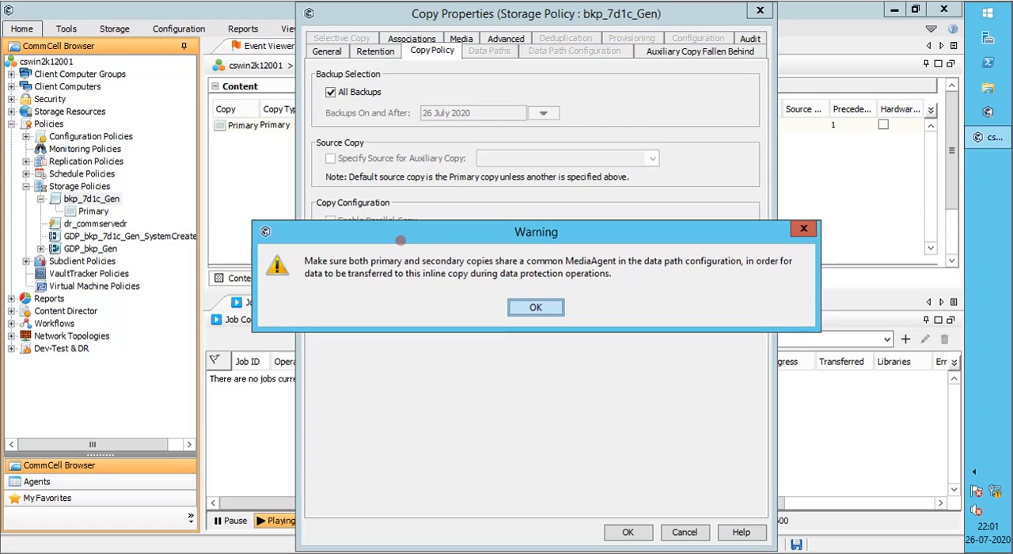
click(511, 310)
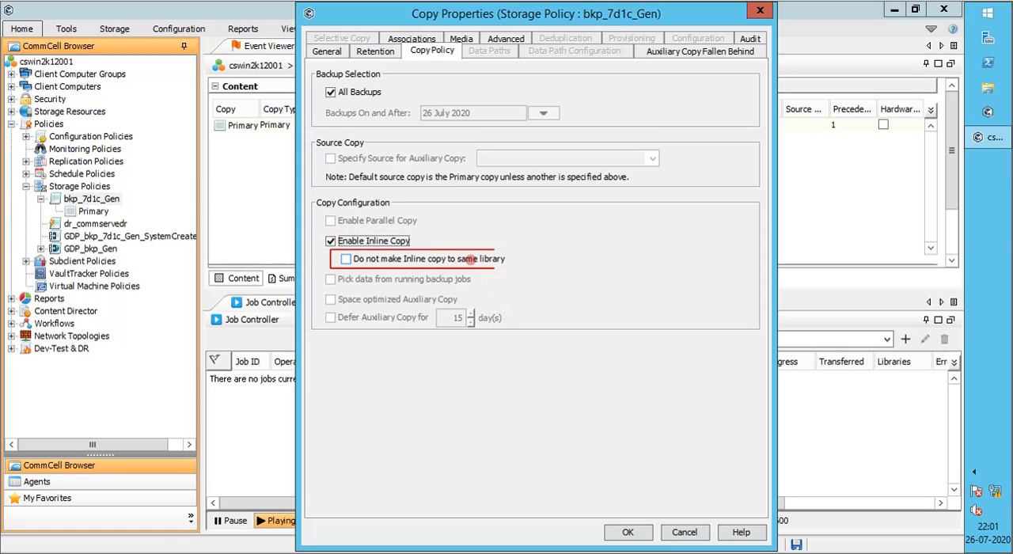
click(470, 259)
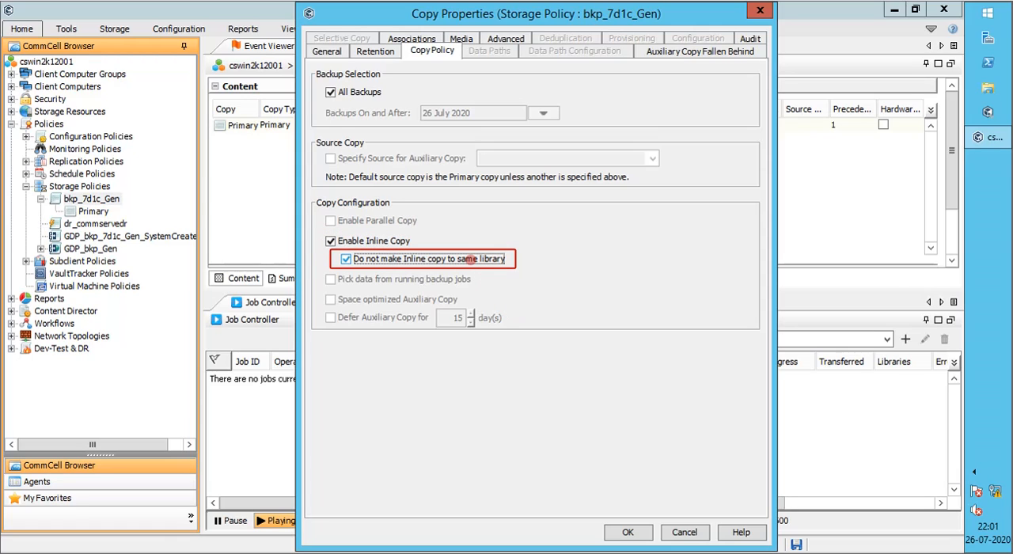
click(401, 241)
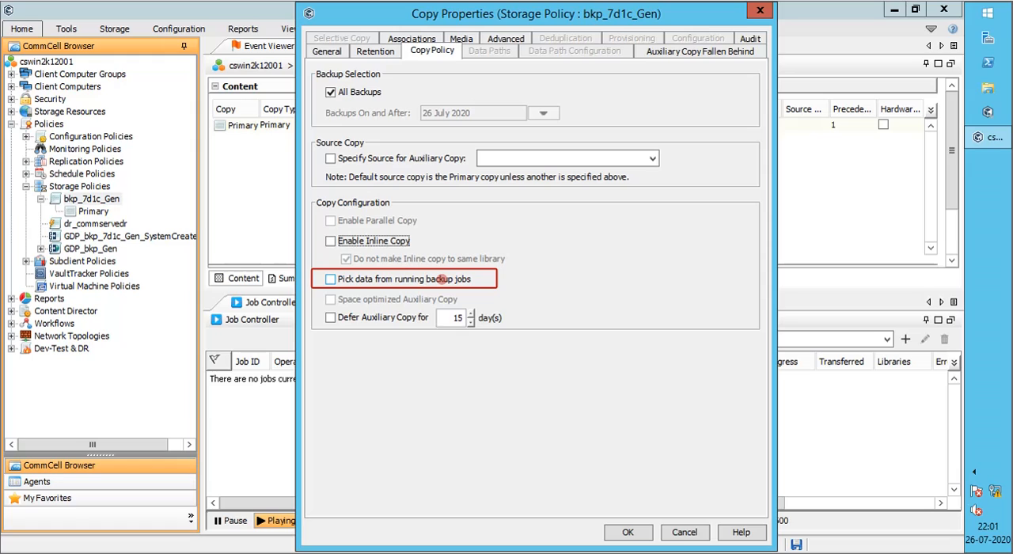
Try picking data from running backup jobs and deferring the auxiliary copy for 15 days, and clear both options
click(441, 279)
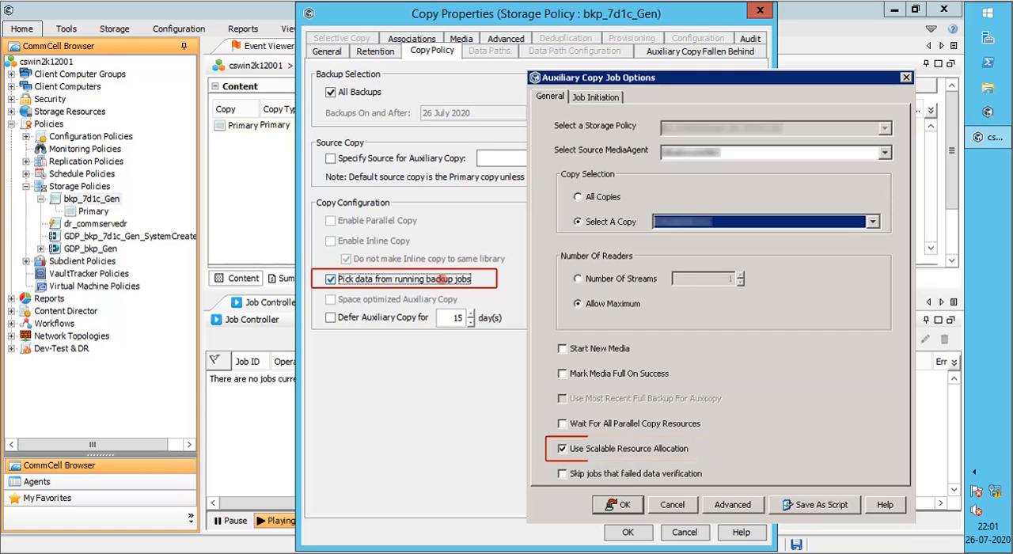
click(619, 505)
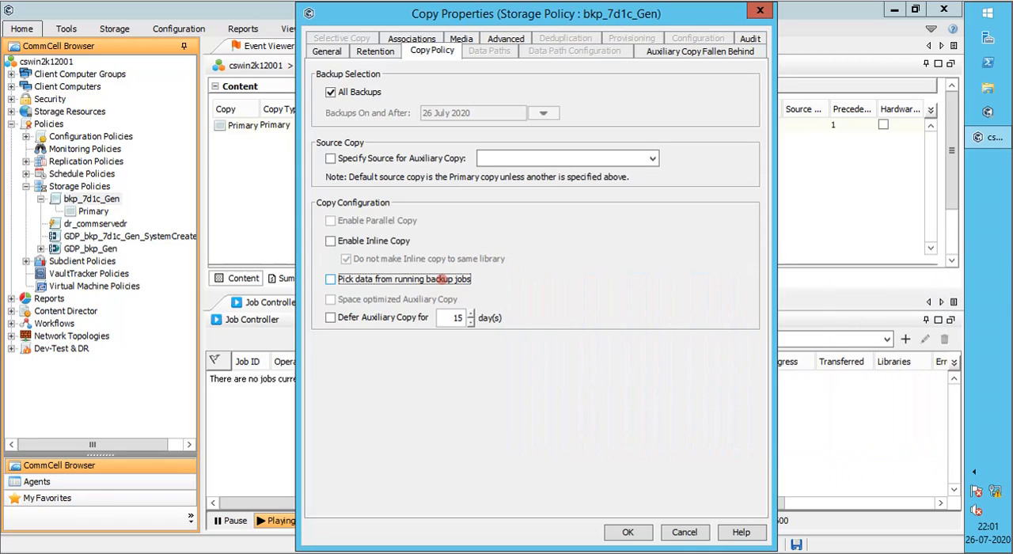
click(441, 279)
click(414, 317)
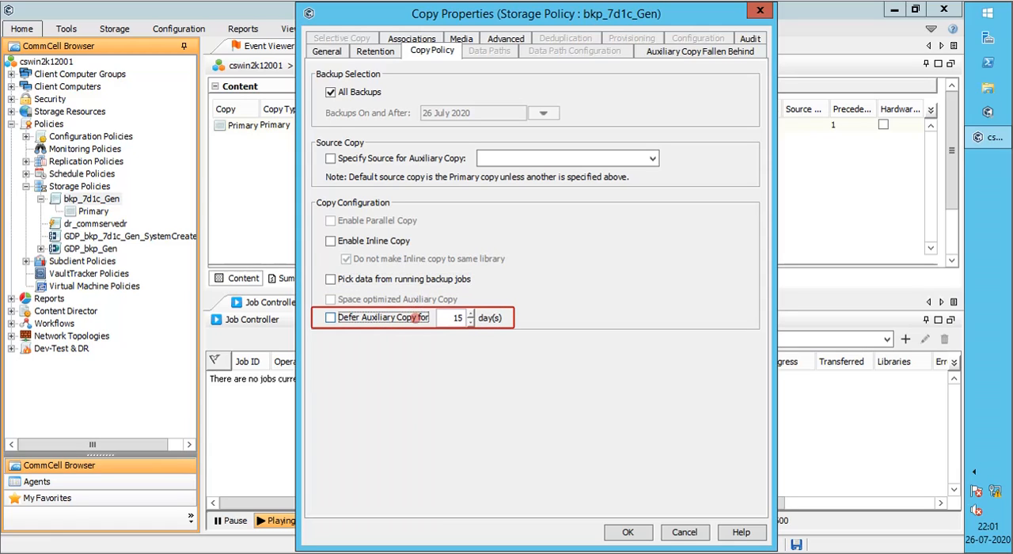
click(417, 318)
click(415, 317)
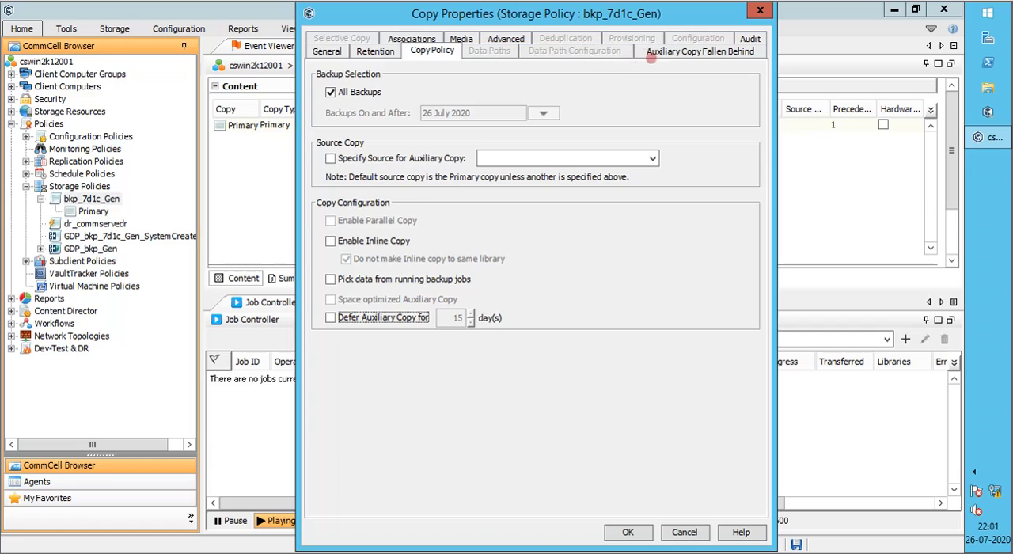
In the Auxiliary Copy Fallen Behind alert settings, try the job age and hours-required-to-copy conditions, and clear both
click(669, 52)
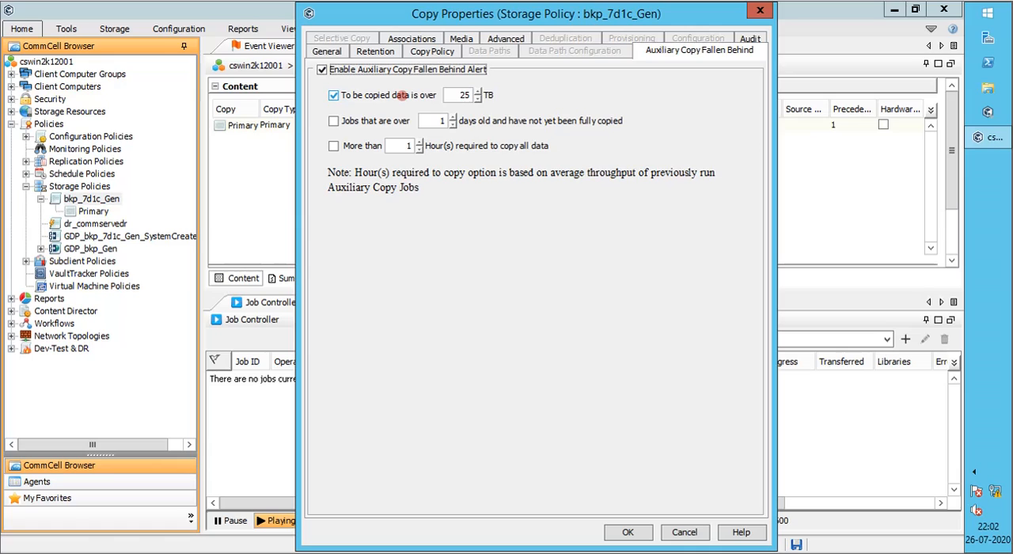
click(382, 120)
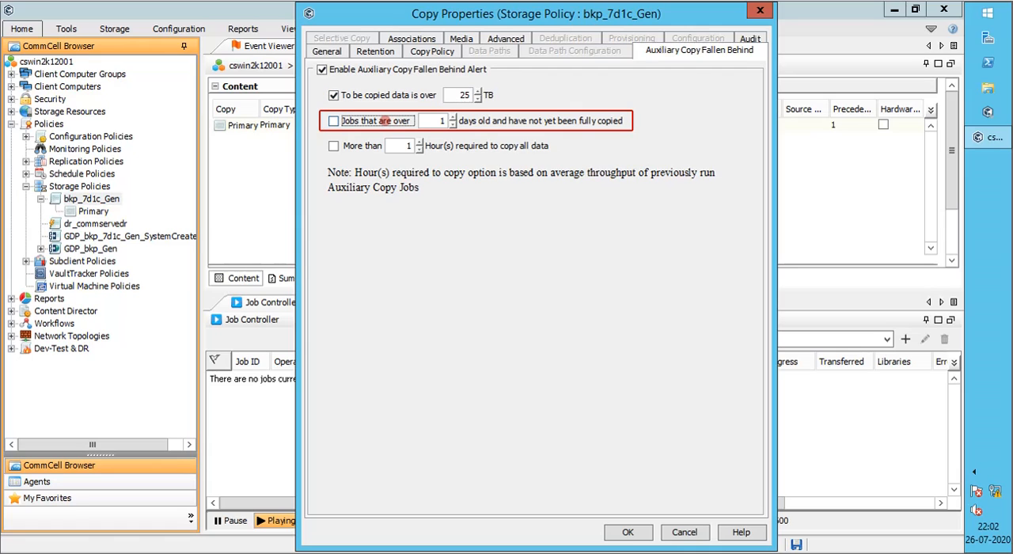
click(382, 120)
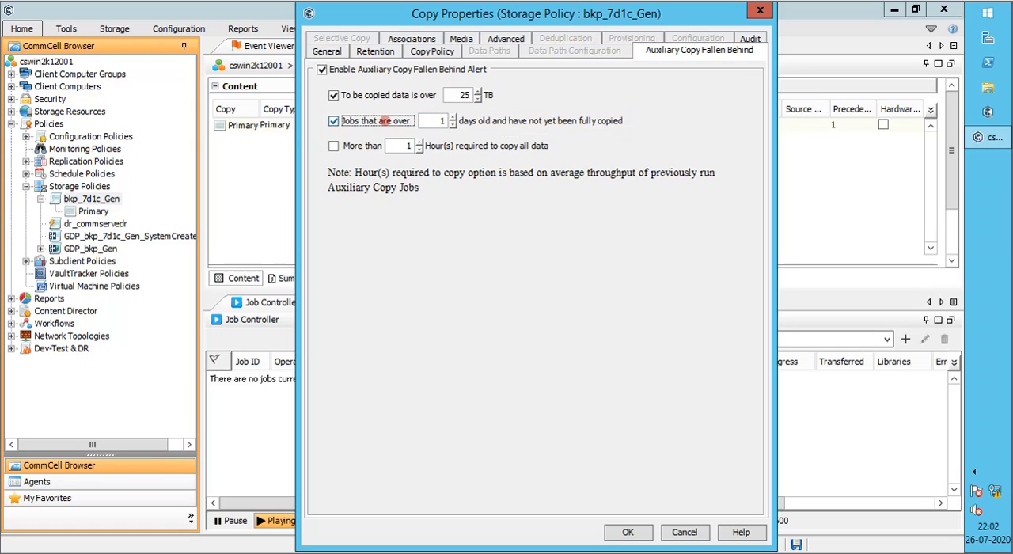
click(382, 121)
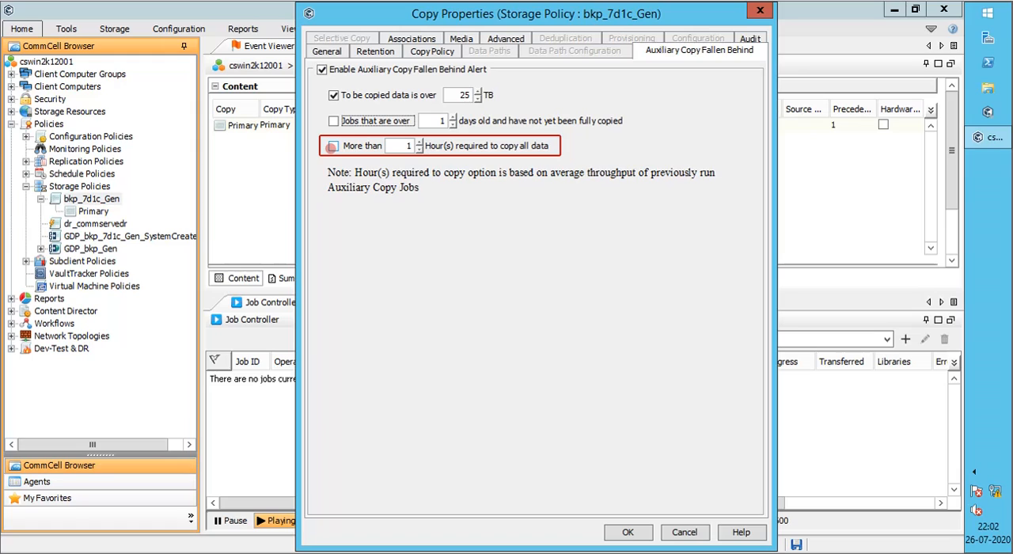
click(332, 147)
click(332, 147)
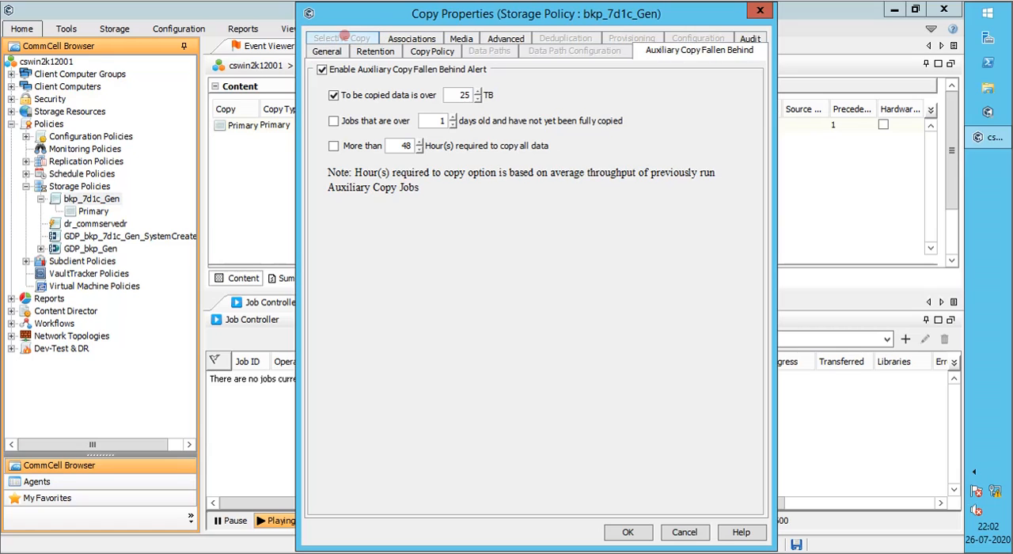
View the copy's client associations, and in the media settings try combining source data streams to 2 with a multiplexing factor of 2
click(407, 38)
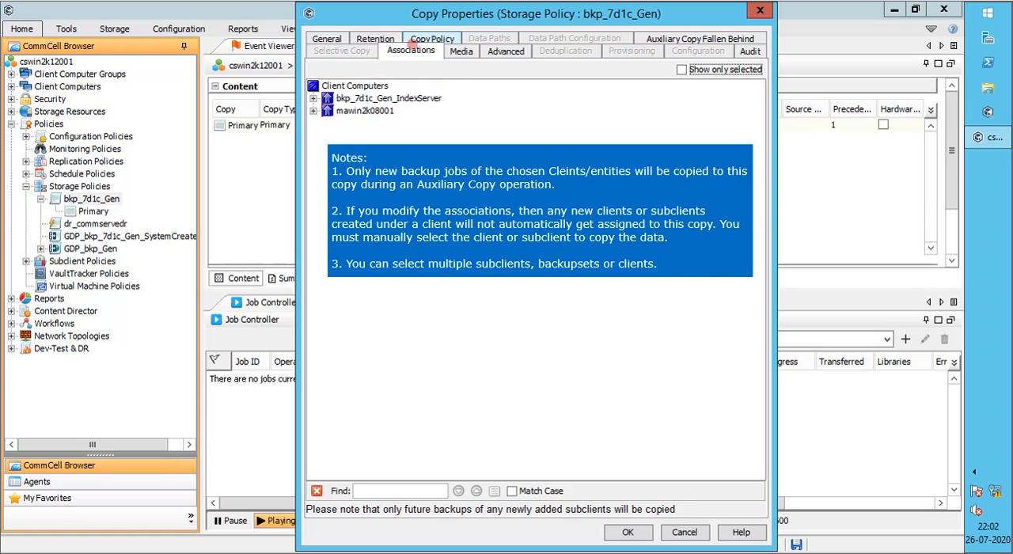
click(459, 51)
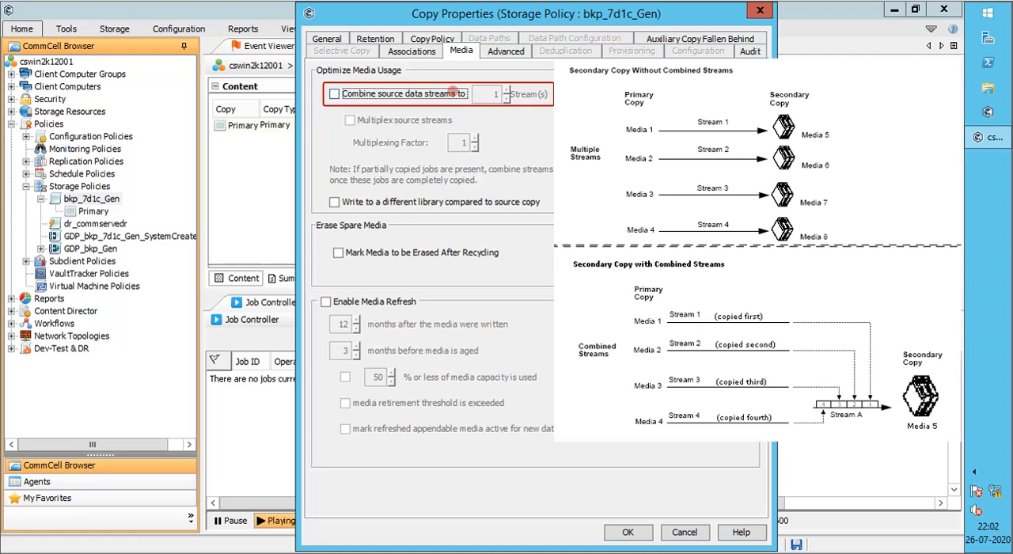
click(455, 93)
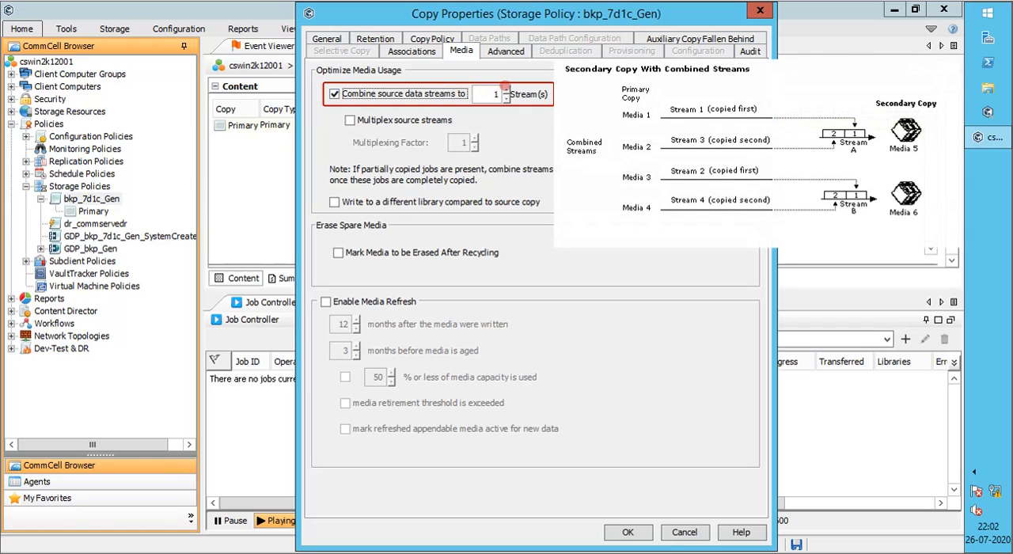
click(506, 90)
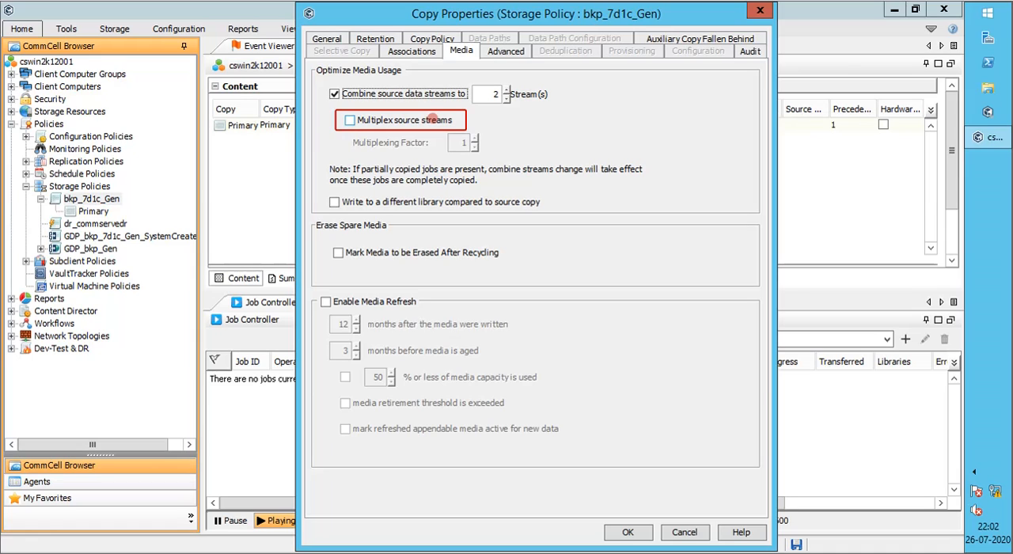
click(434, 119)
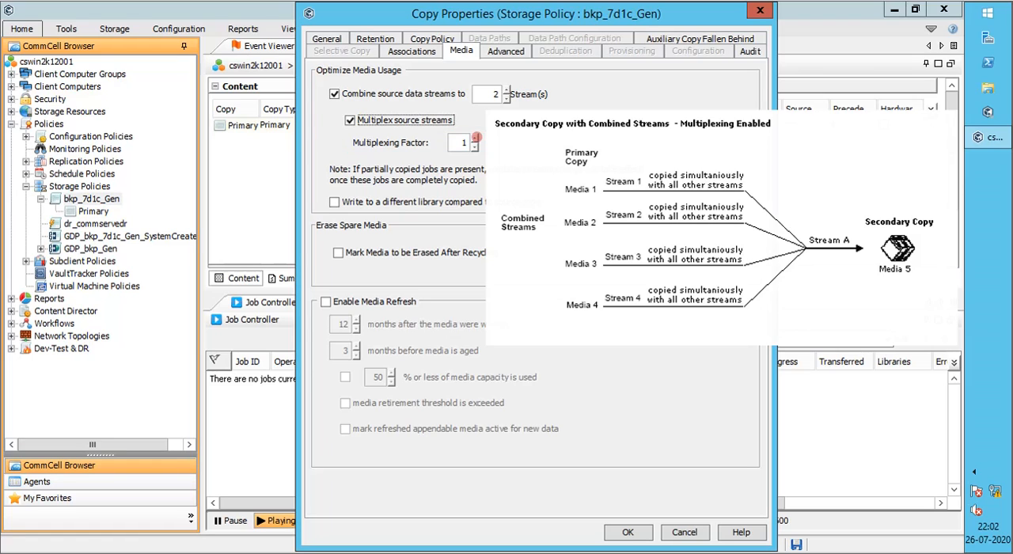
click(474, 138)
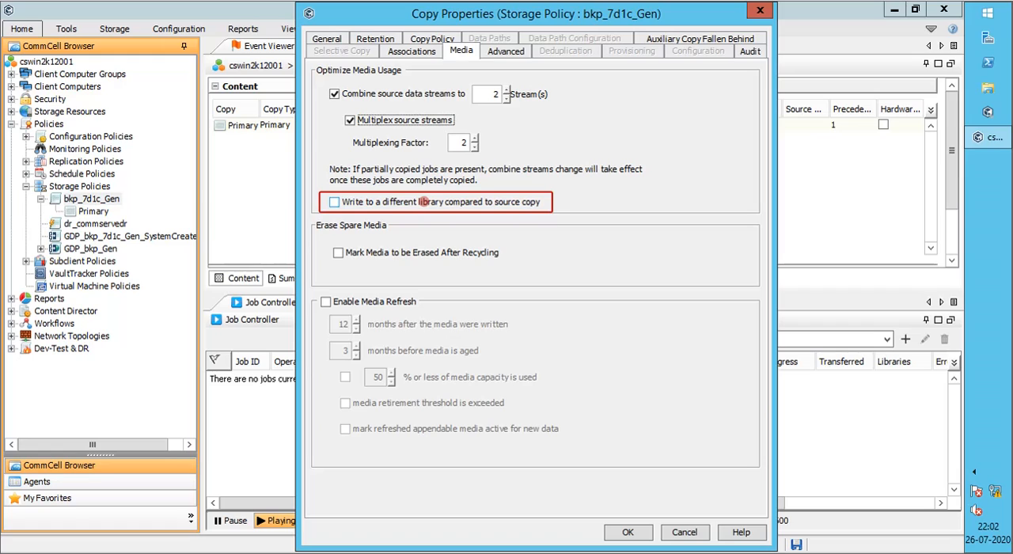
Enable writing to a different library compared to the source copy, and mark media to be erased after recycling
click(424, 202)
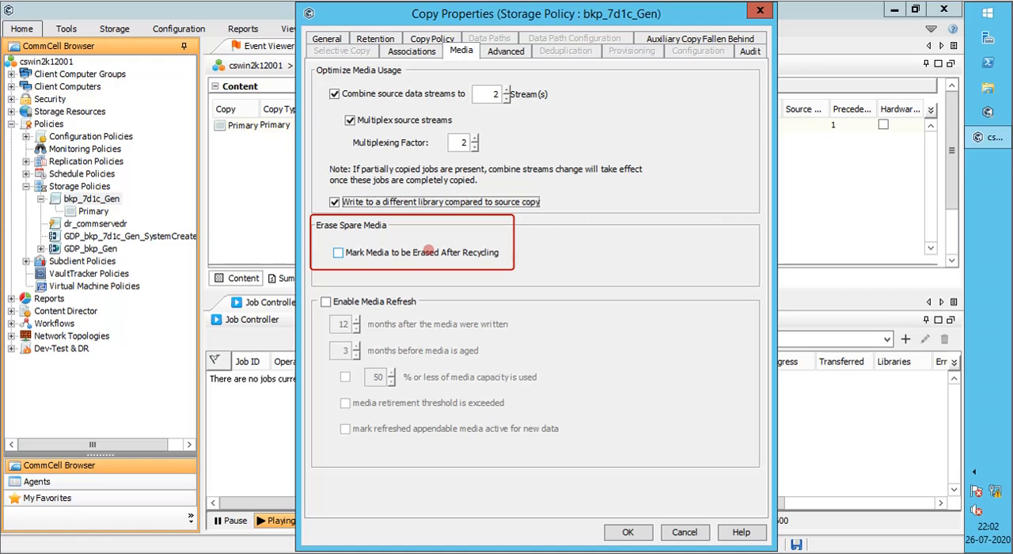
click(428, 250)
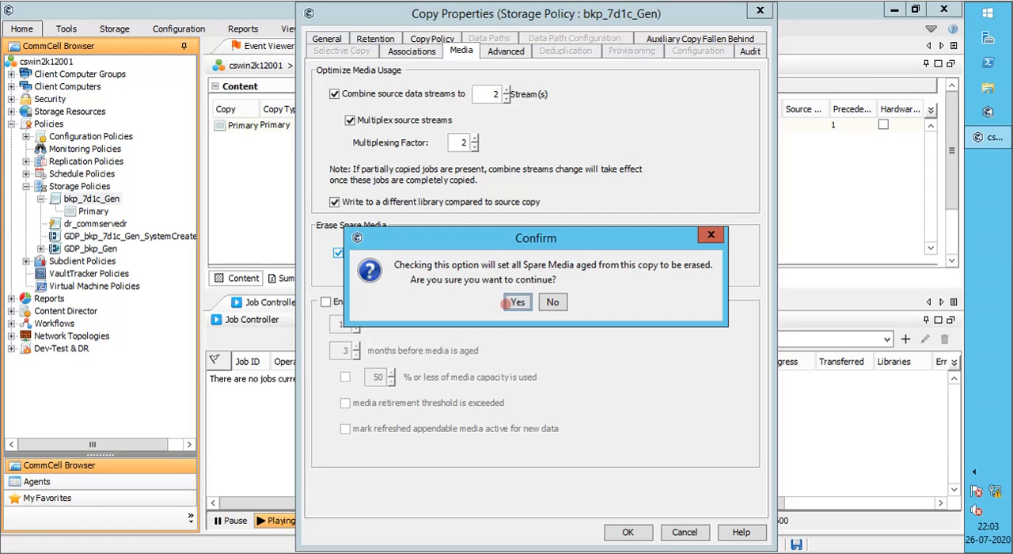
click(516, 302)
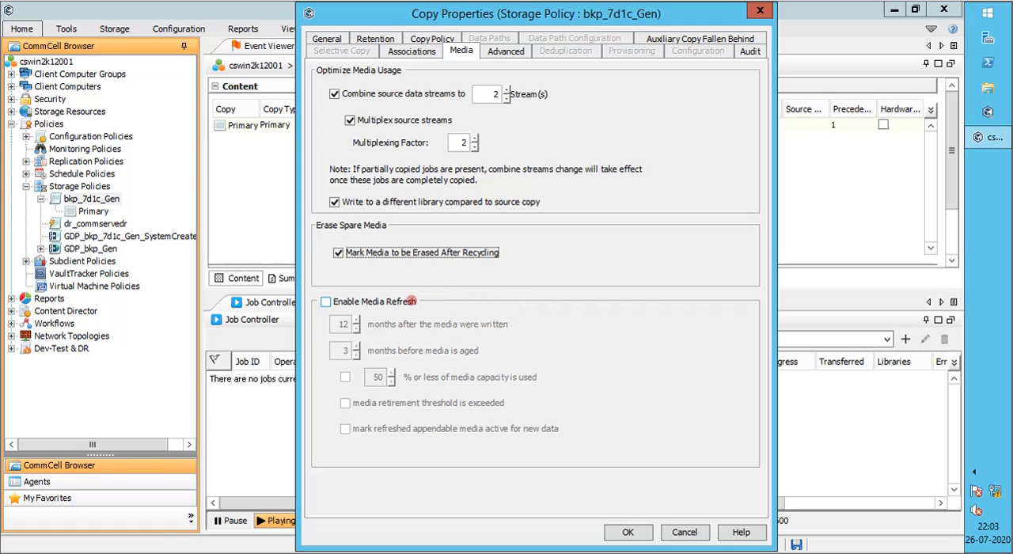
Try Enable Media Refresh, and clear it along with the different-library and combined source data streams options
click(412, 302)
click(412, 301)
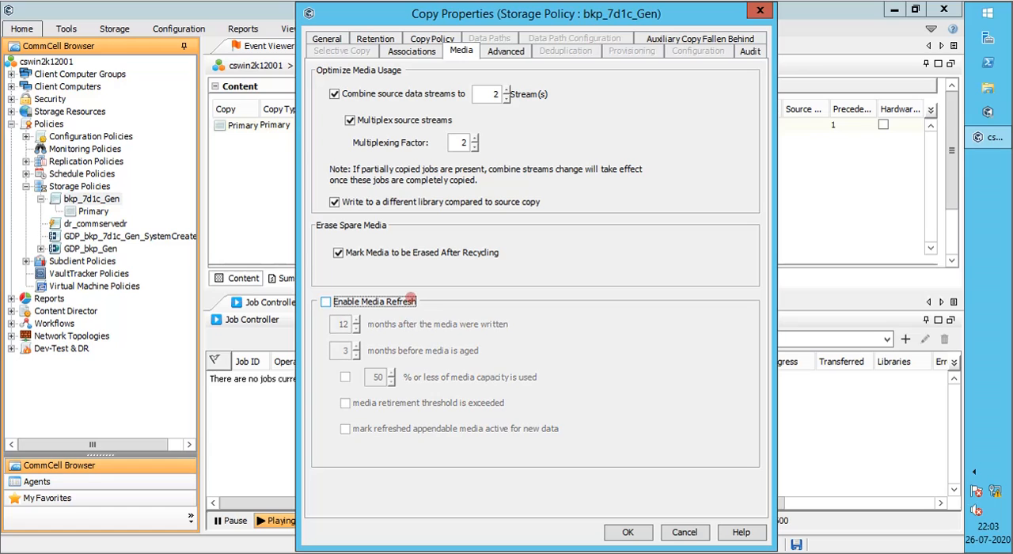
click(375, 203)
click(377, 93)
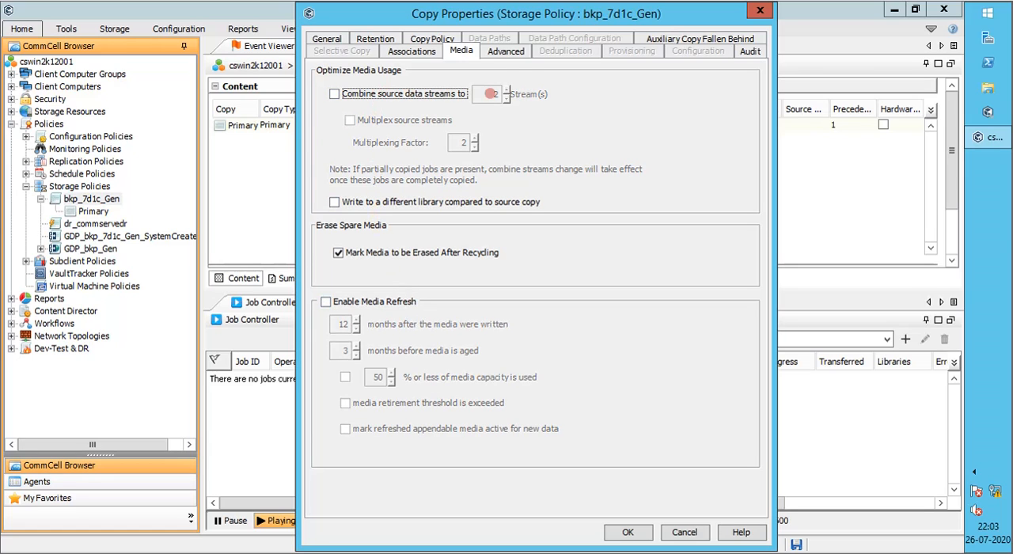
In the advanced data encryption settings, try re-encryption and plain text with network encryption, and restore Preserve encryption mode as in source
click(521, 50)
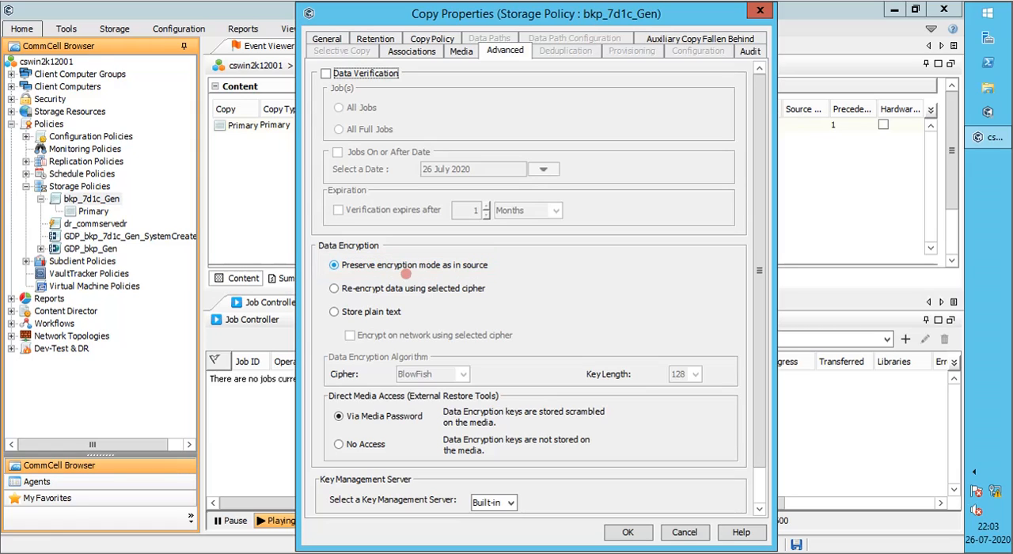
click(411, 288)
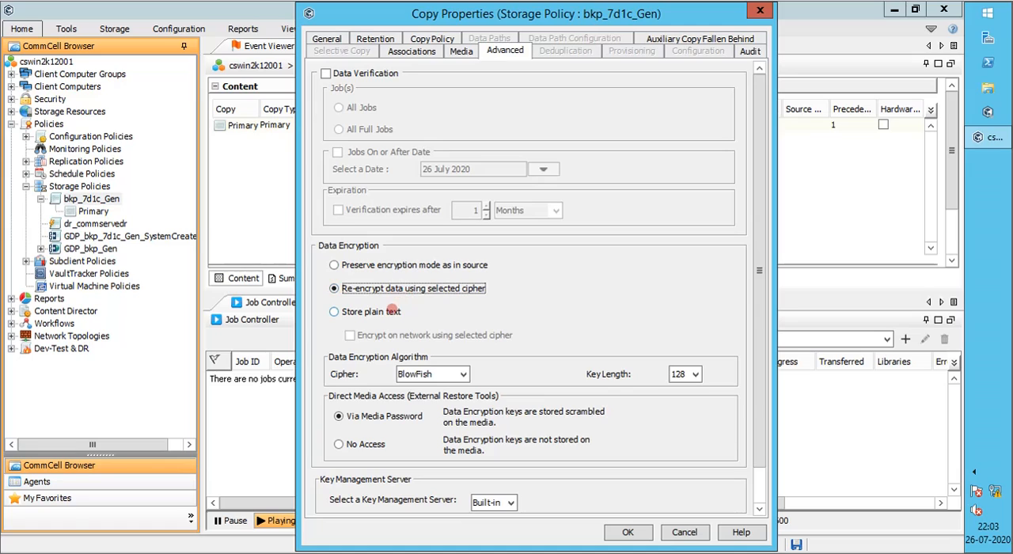
click(389, 312)
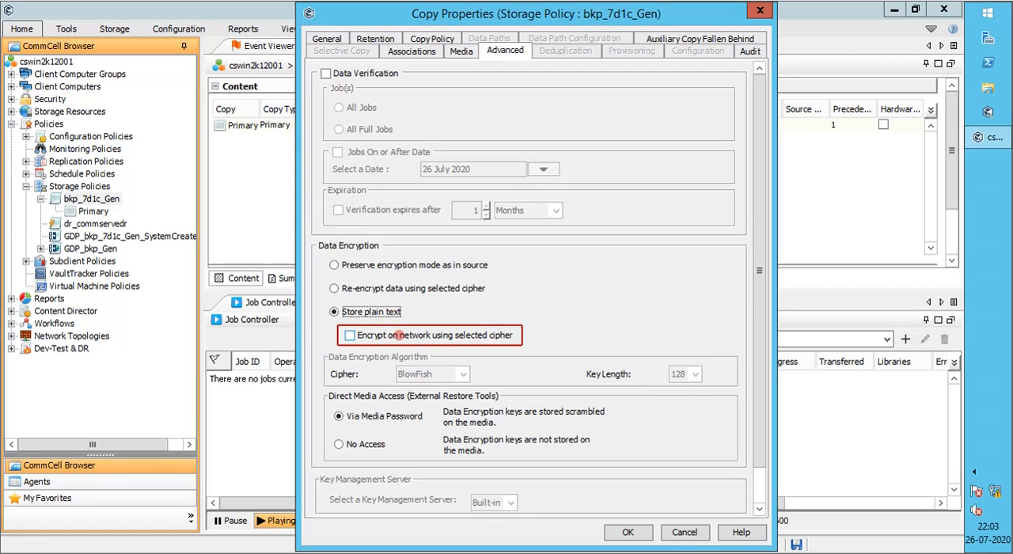
click(400, 335)
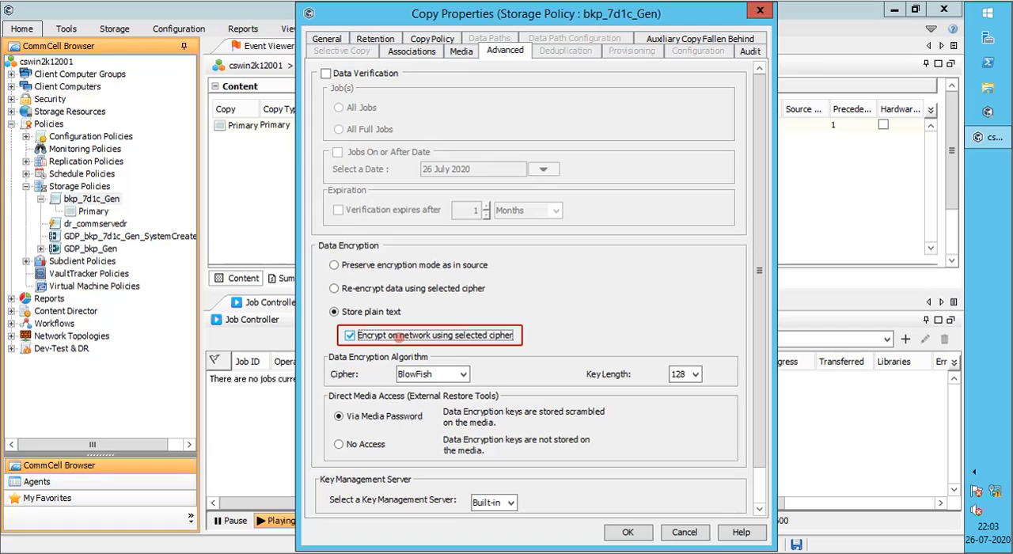
click(402, 265)
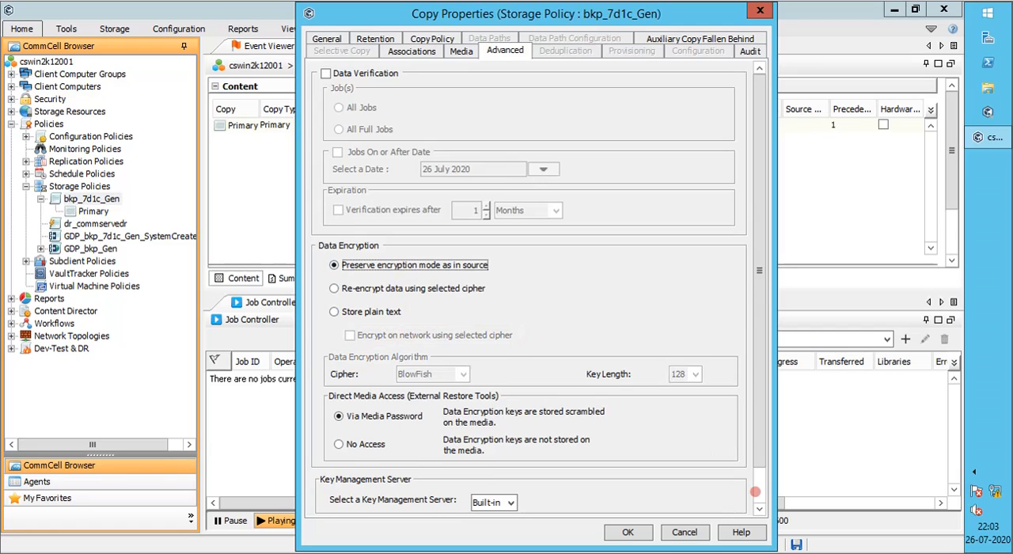
Try throttling the copy's network bandwidth at 500 MB/HR, and clear the option
click(756, 492)
click(448, 495)
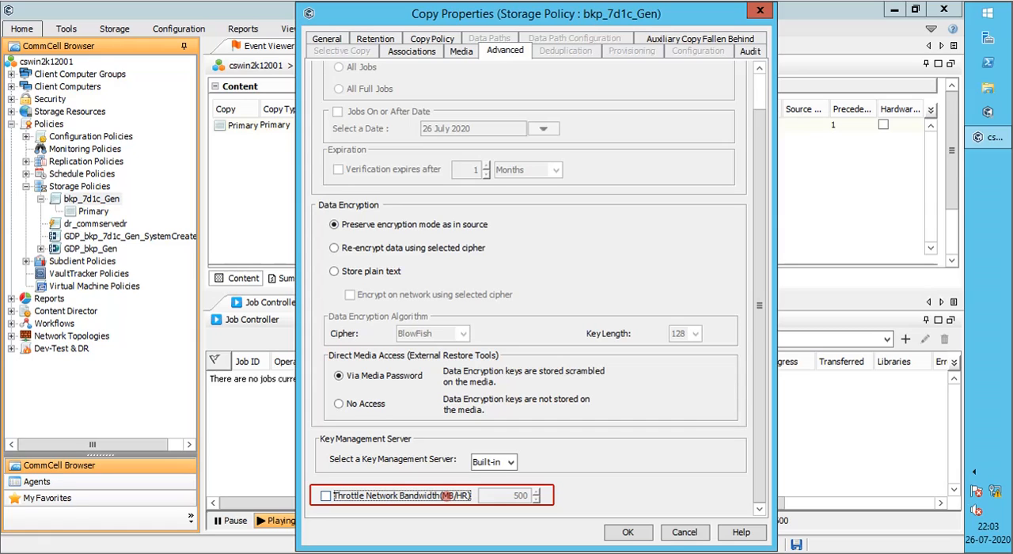
click(447, 496)
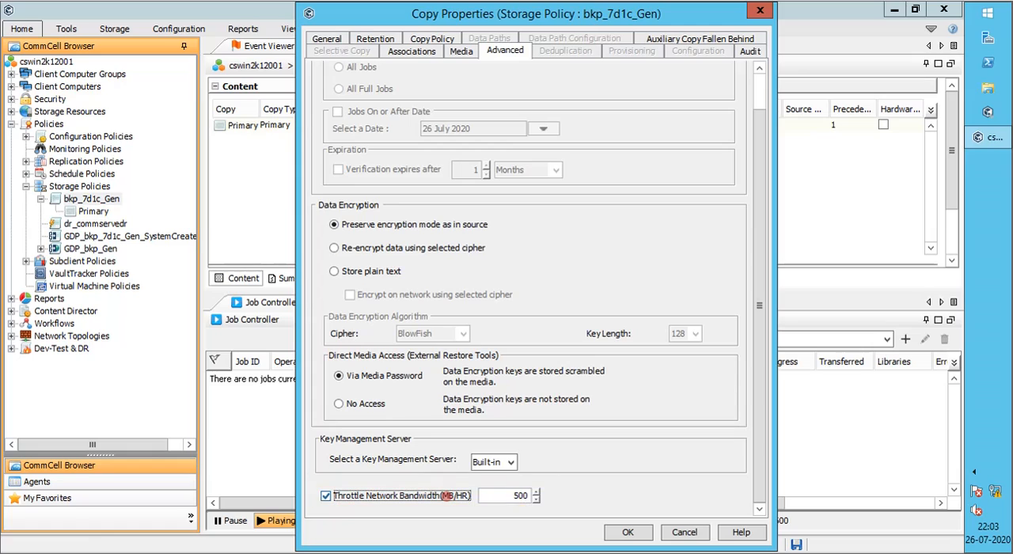
click(447, 495)
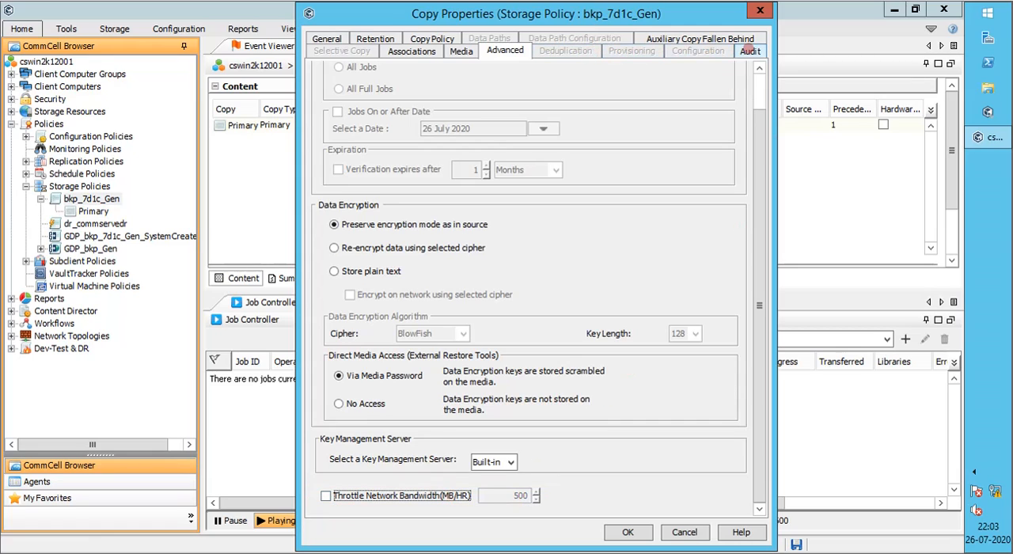
Check the copy's audit history, and create the secondary copy while declining to replace All Backups with Backup On and After Date
click(750, 50)
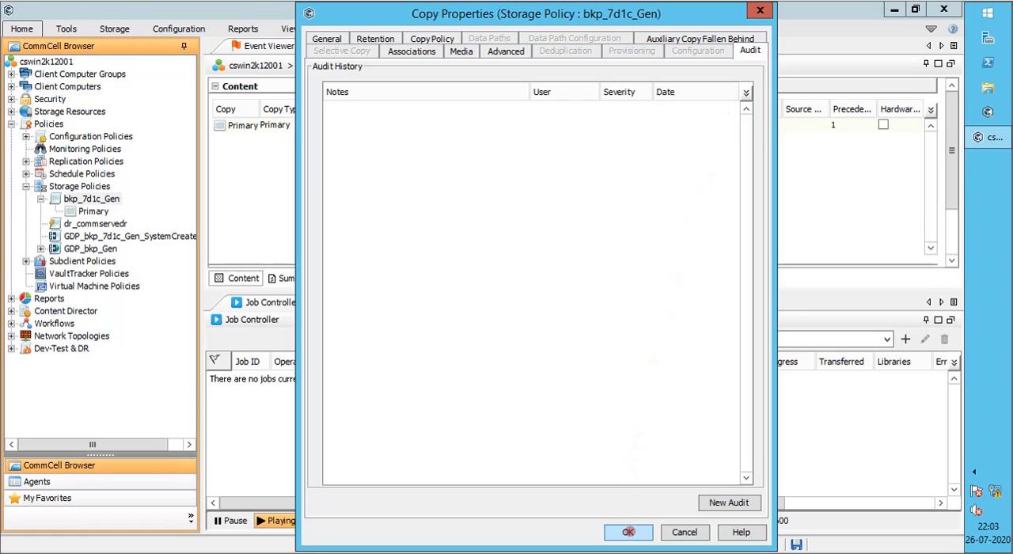
click(627, 532)
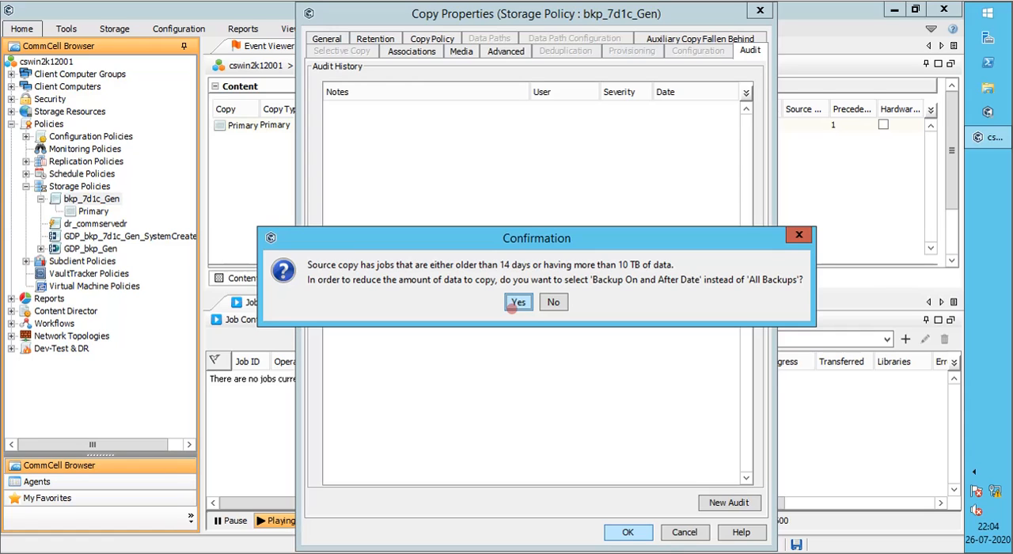
click(551, 301)
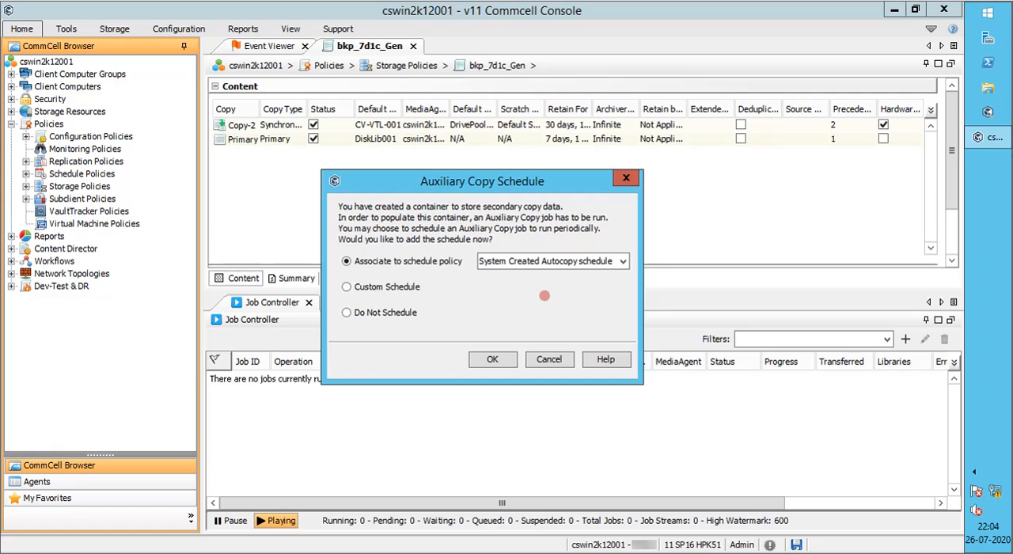
Choose Do Not Schedule for the auxiliary copy job of the new secondary copy
click(406, 315)
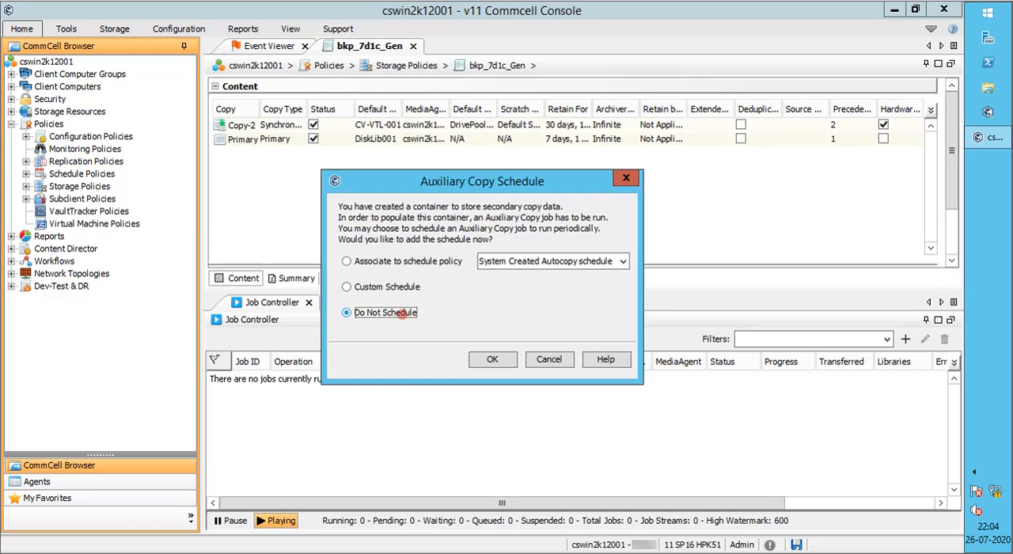
click(479, 360)
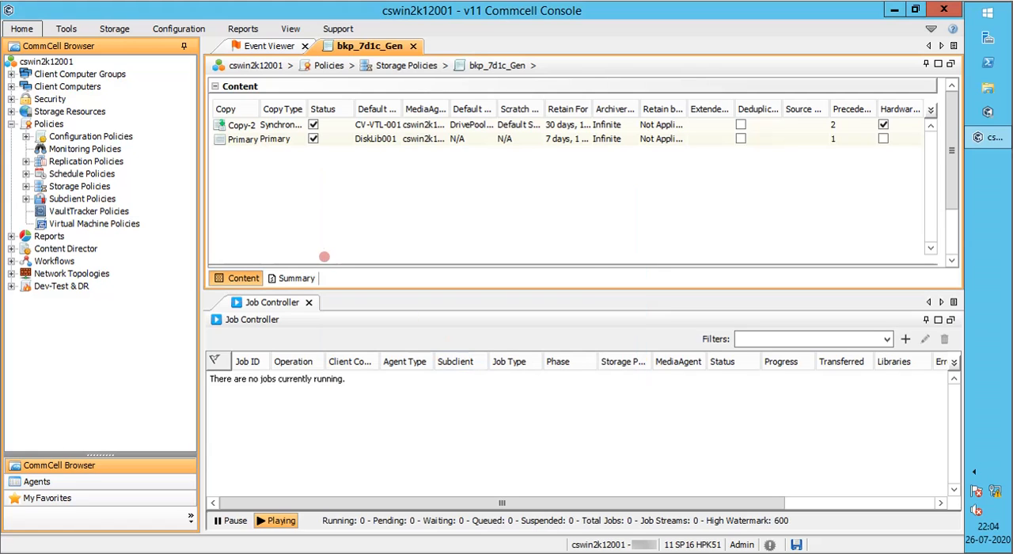
Fit the columns of the policy's copy list to their contents, and review the copies' retention and hardware compression details
right_click(434, 109)
click(475, 132)
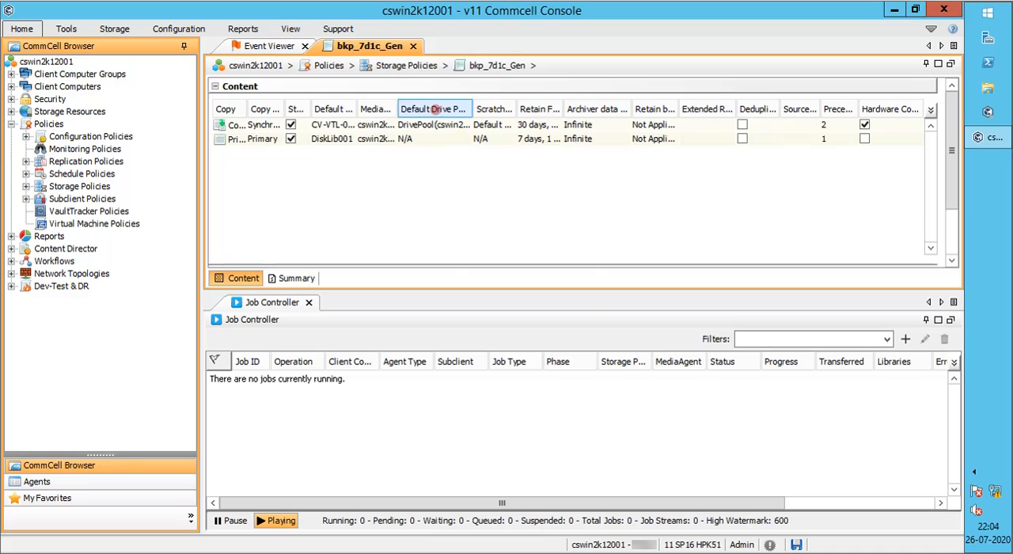
right_click(437, 111)
click(471, 156)
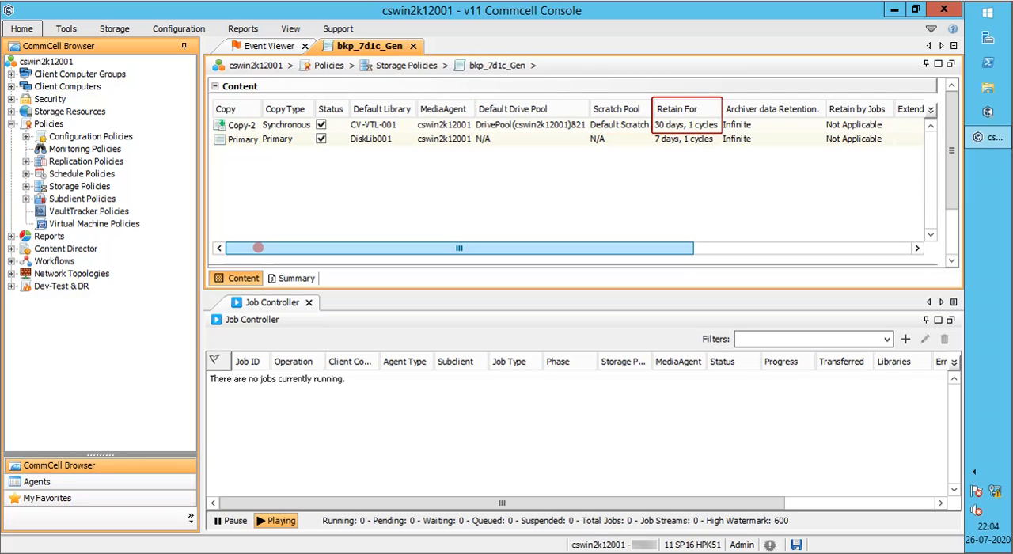
drag(258, 247, 529, 269)
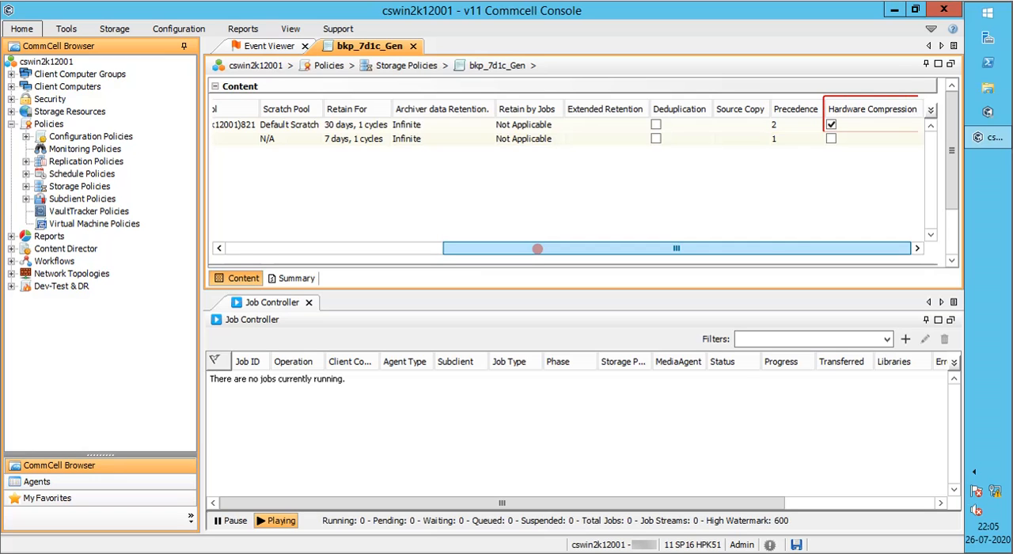
drag(538, 249, 247, 242)
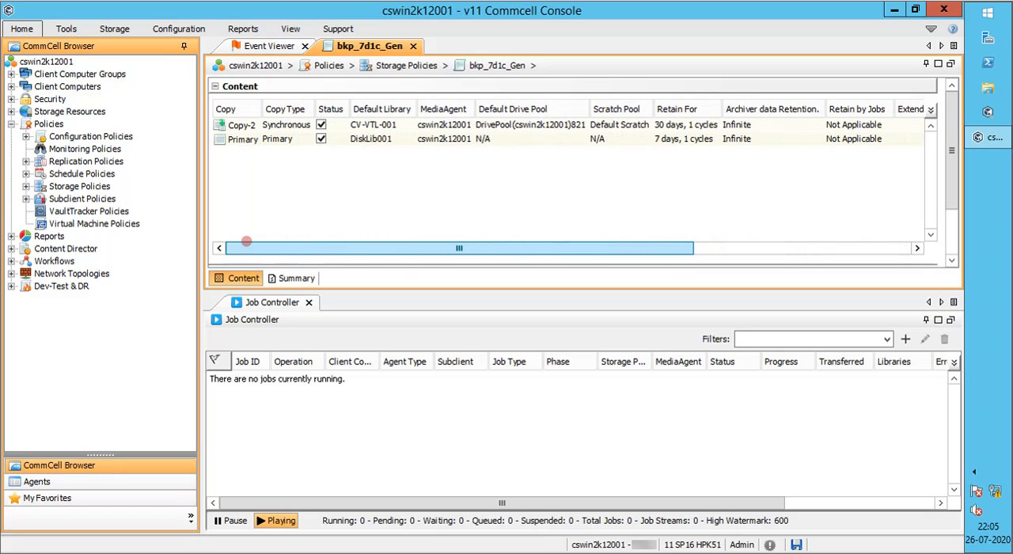
Open the properties of Copy-2 and mark it as a Selective Copy
right_click(288, 127)
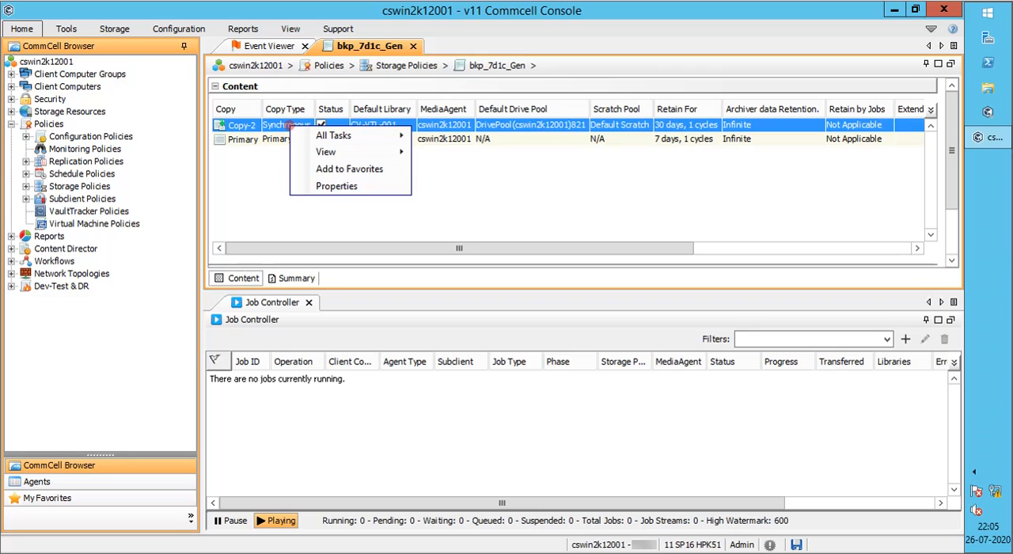
mouse_move(306, 137)
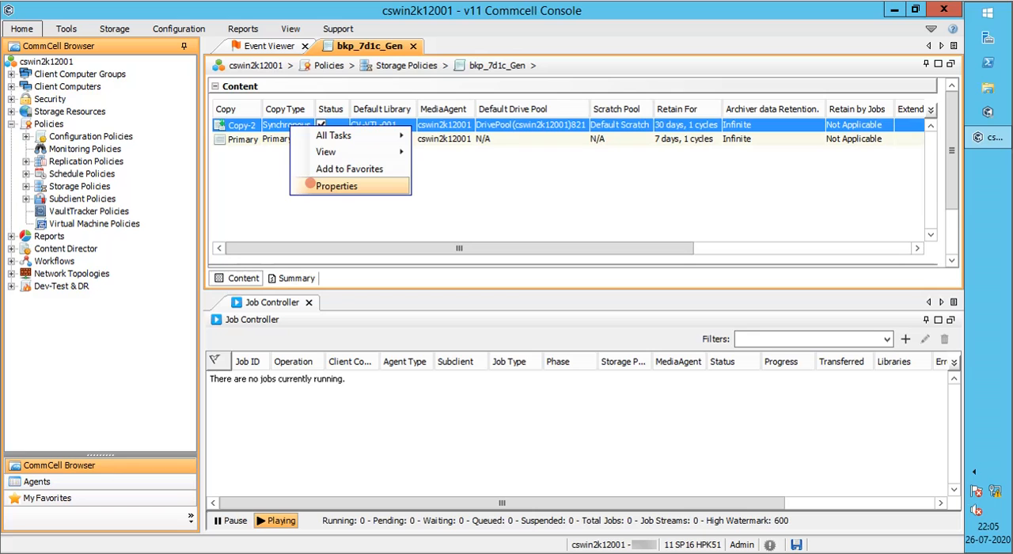
click(311, 184)
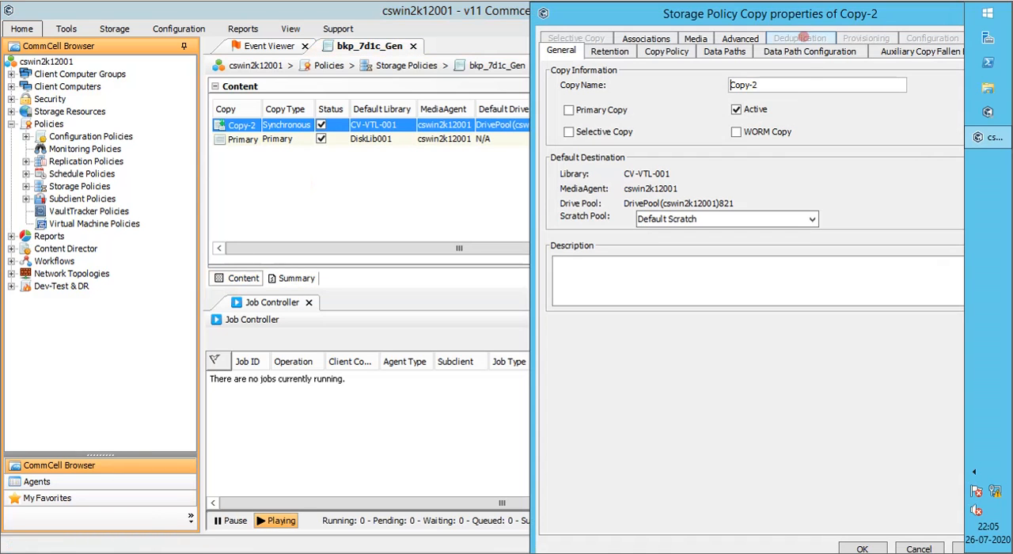
drag(798, 14, 560, 11)
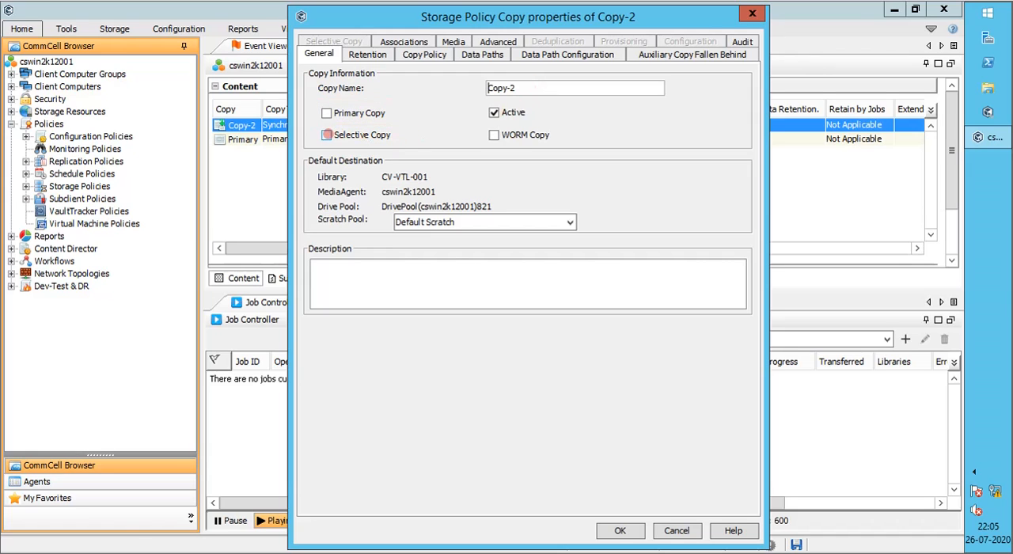
drag(409, 16, 438, 19)
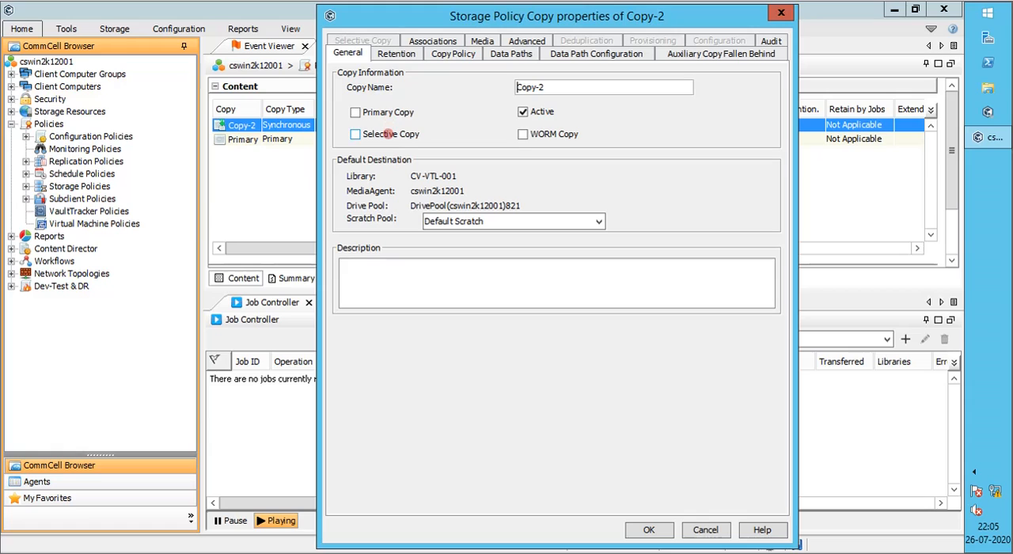
click(391, 133)
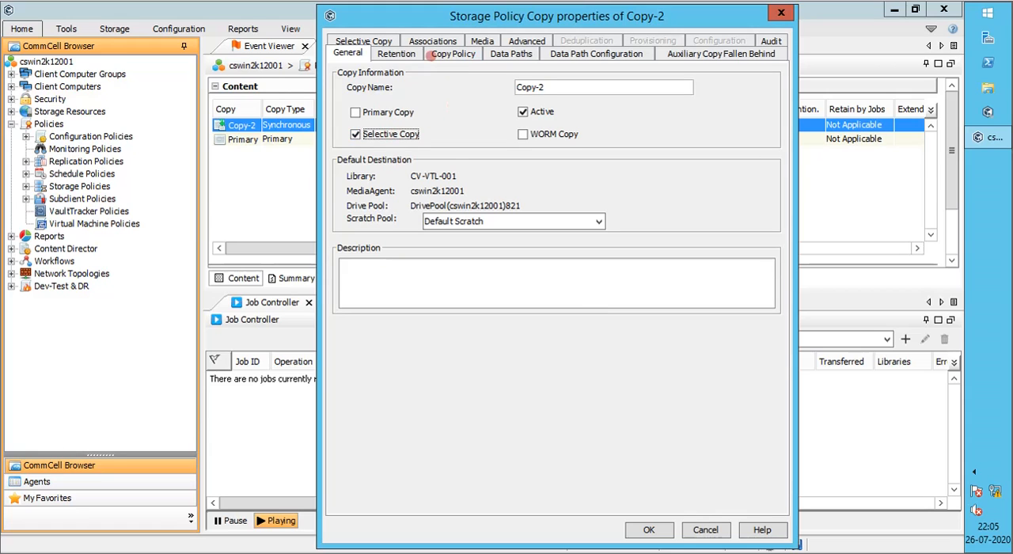
Set the basic retention rule of Copy-2 to 4 cycles
click(411, 52)
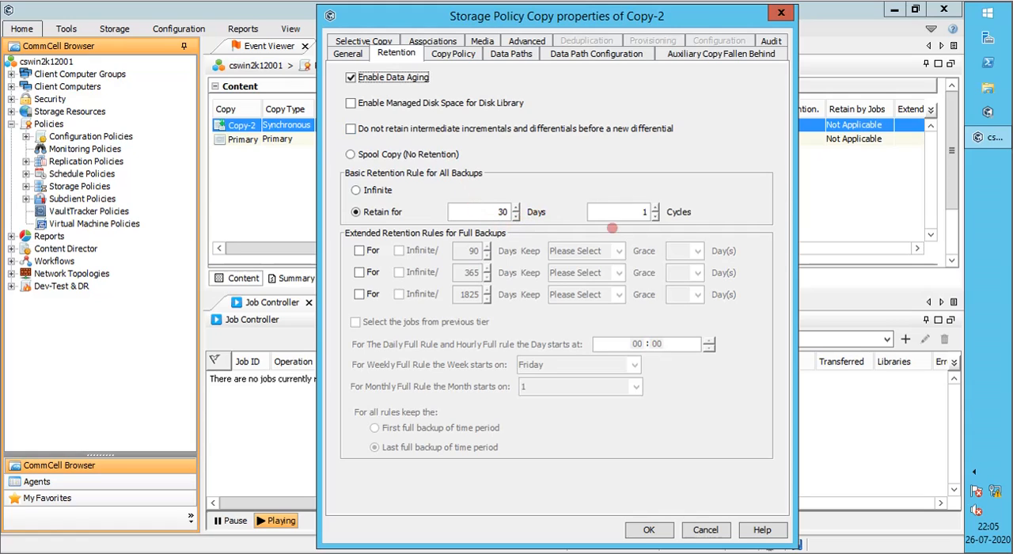
click(646, 213)
double_click(648, 212)
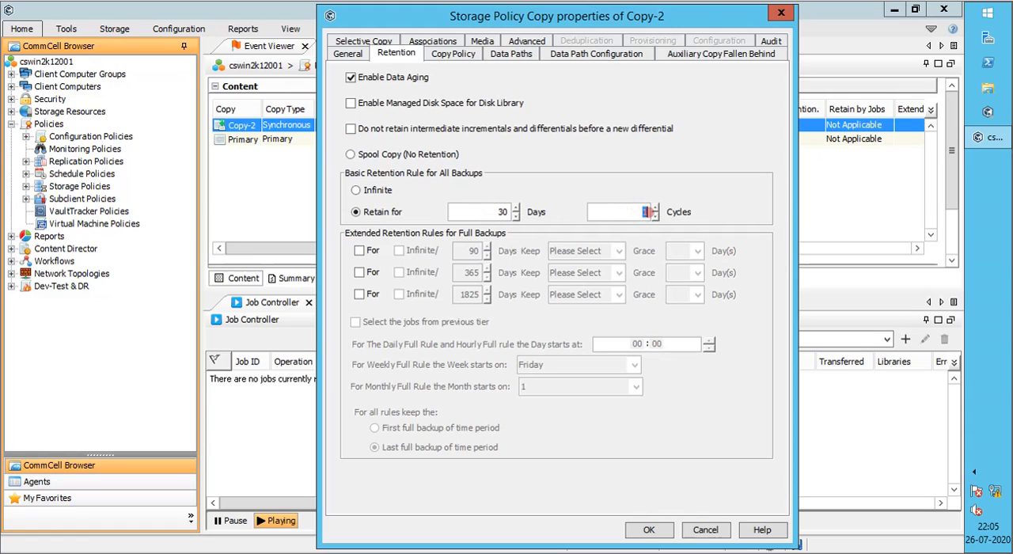
text(4)
Review the copy policy settings and the CV-VTL-001 data path of Copy-2
click(467, 54)
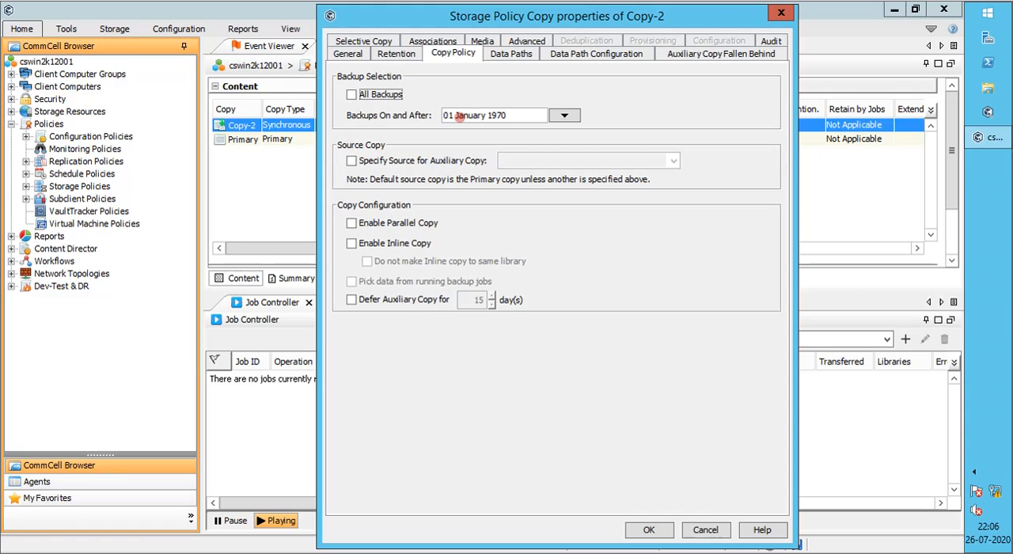
click(516, 53)
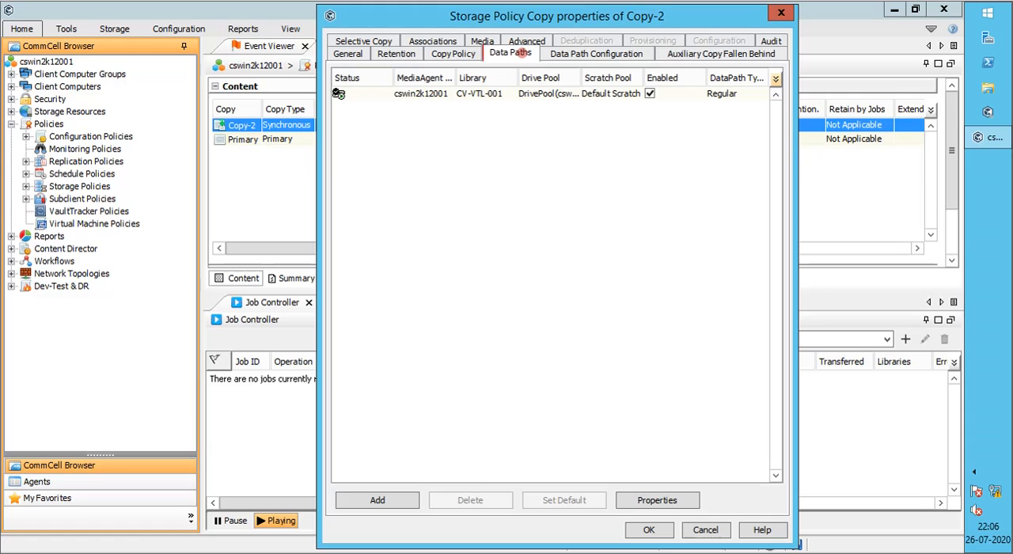
click(494, 94)
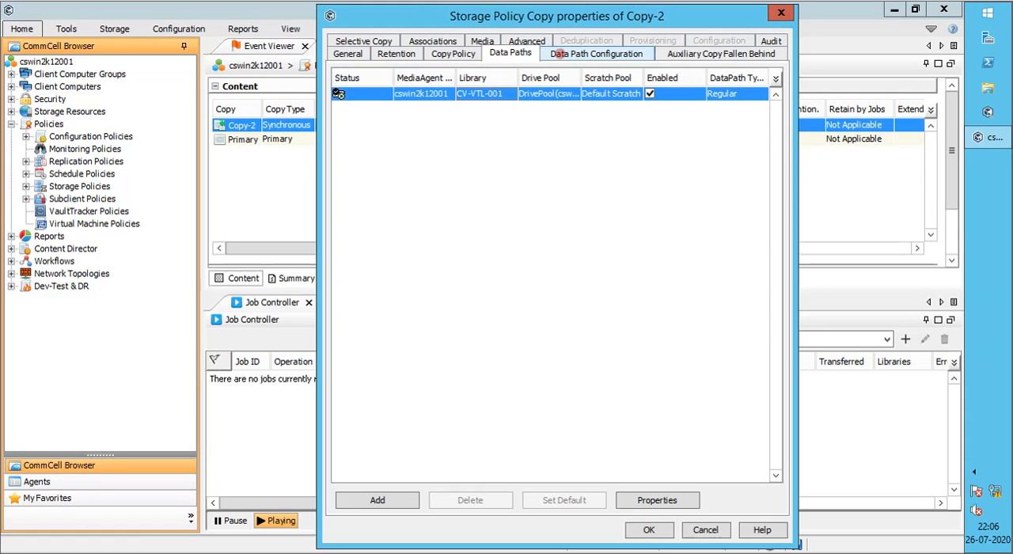
In the data path configuration, try alternate data paths for offline and busy resources, and choose Use preferred data path
click(574, 52)
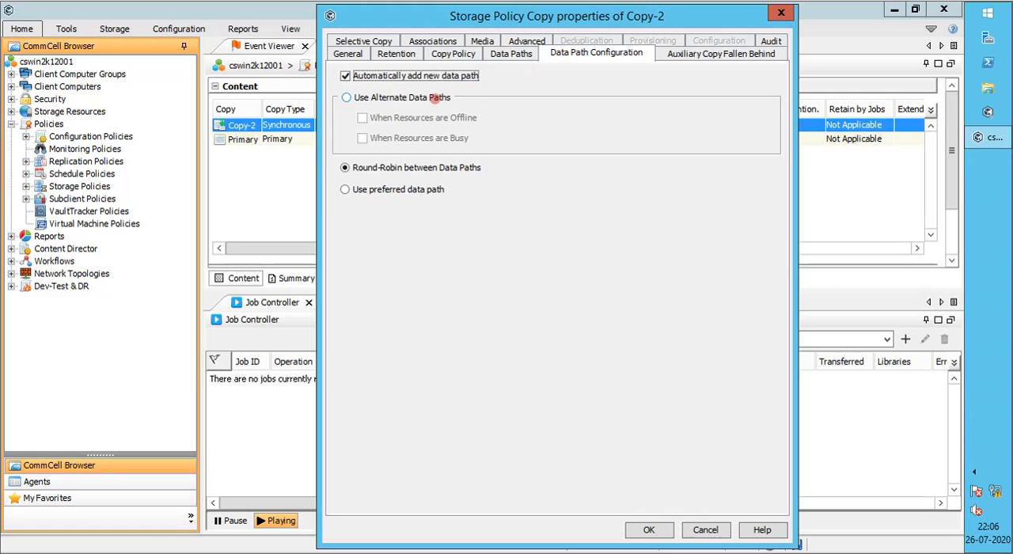
click(437, 97)
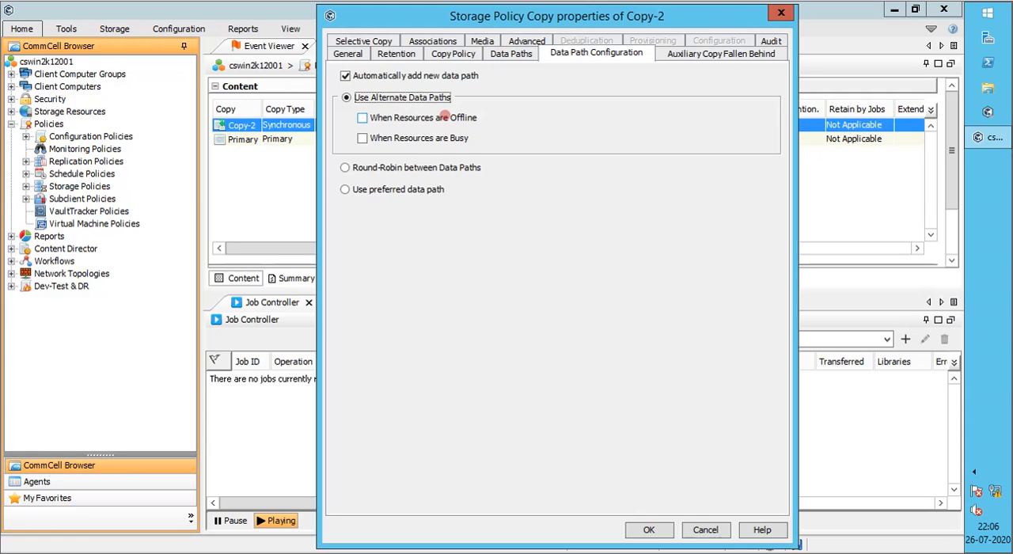
click(441, 116)
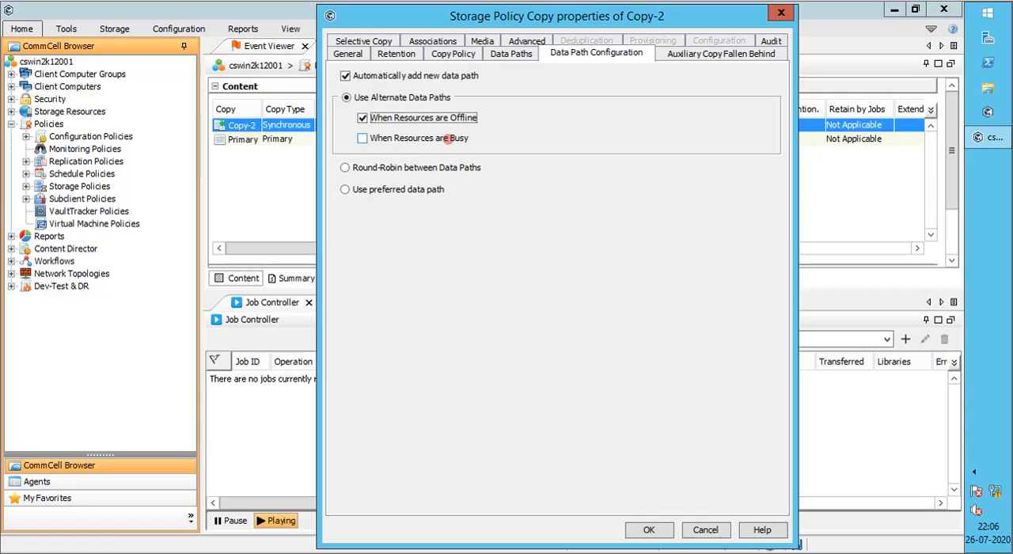
click(453, 138)
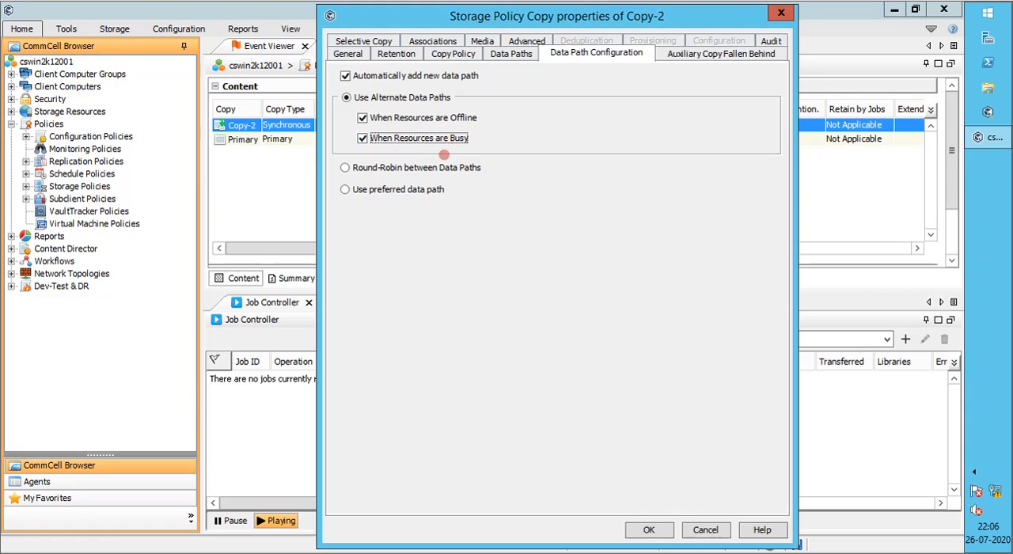
click(424, 192)
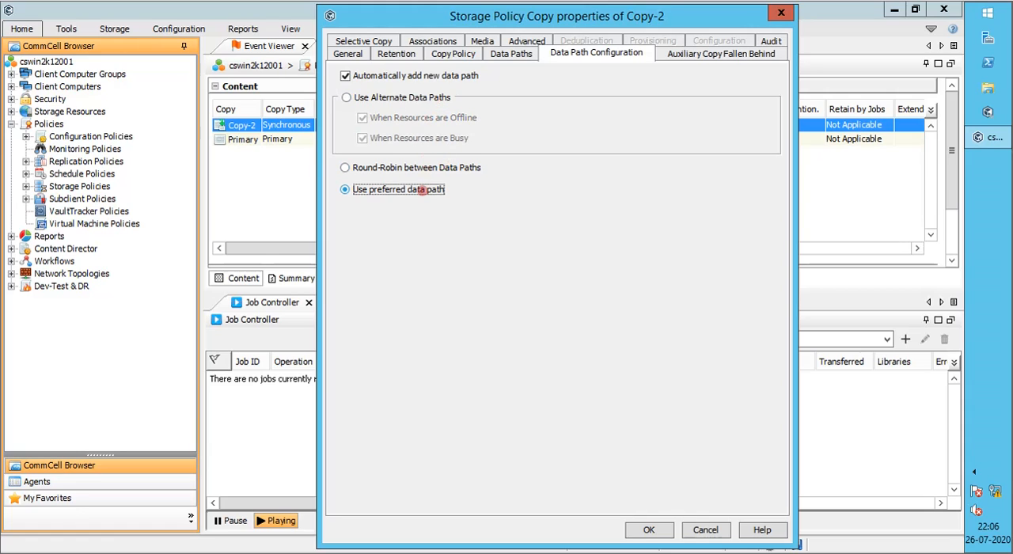
Check the auxiliary copy fallen behind alert settings, and try the Advanced frequency with its interval options for selective full backups
click(670, 53)
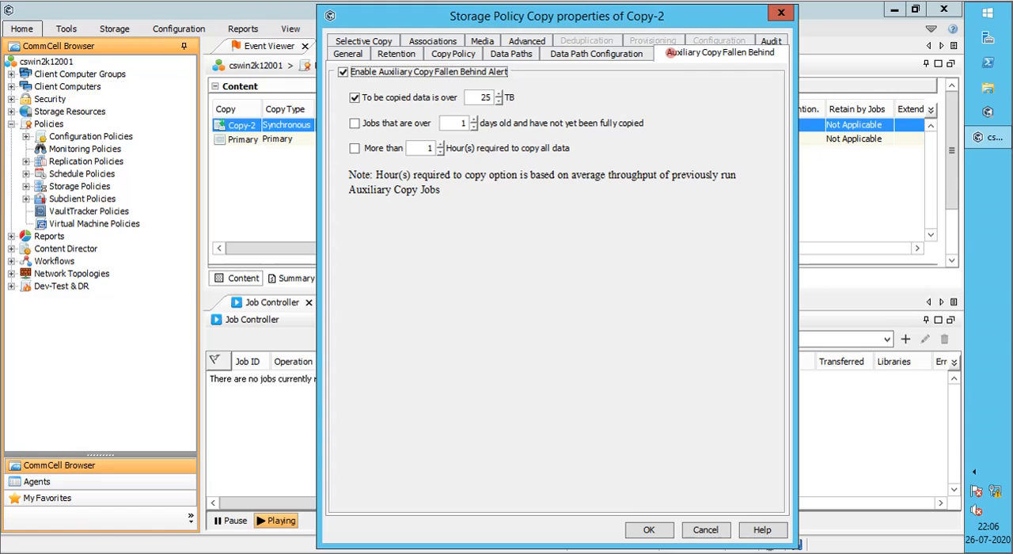
click(383, 40)
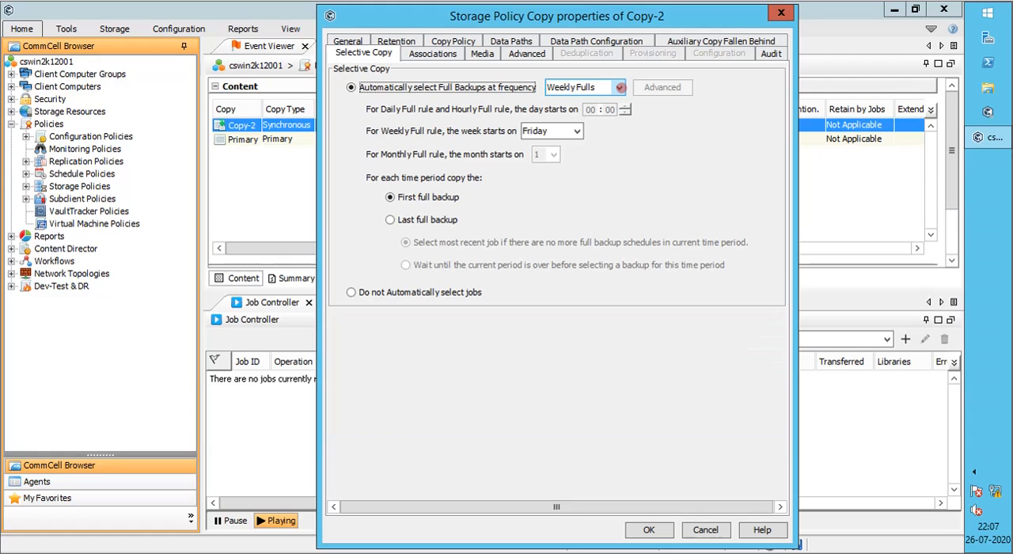
click(619, 88)
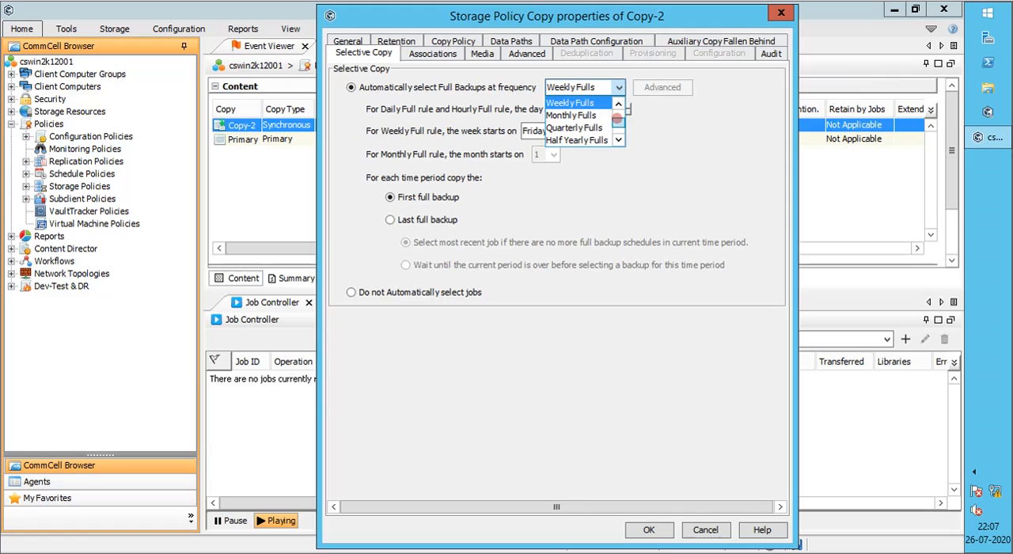
click(617, 124)
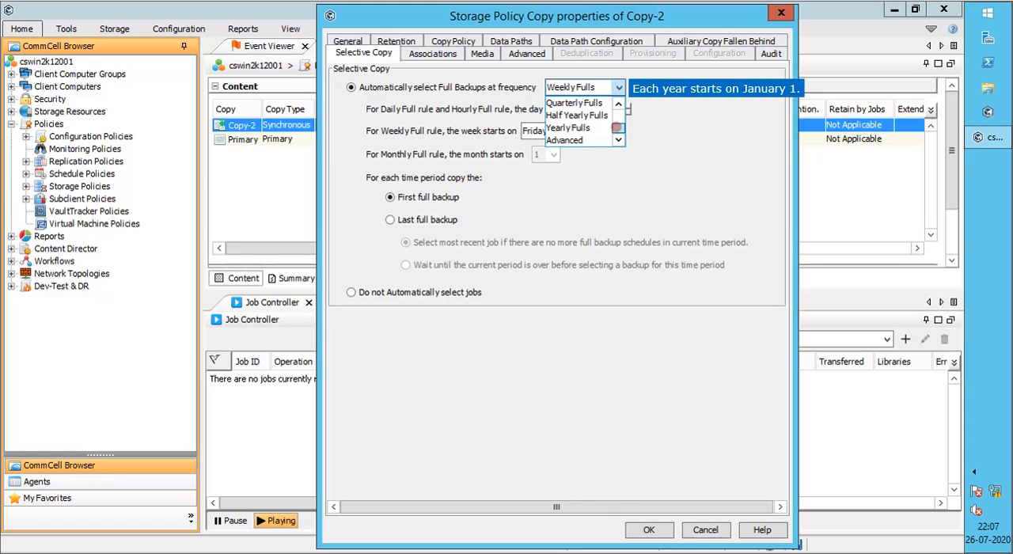
click(603, 140)
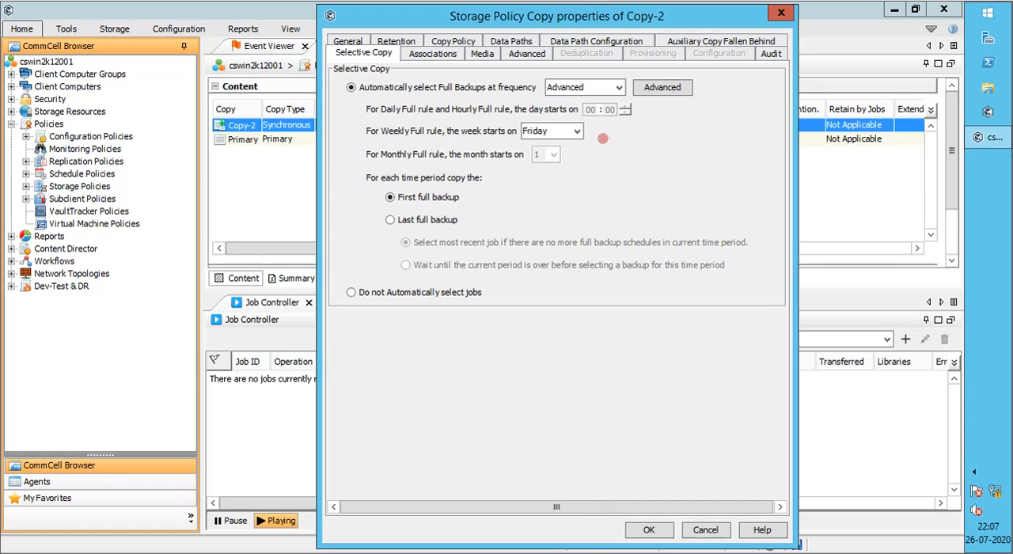
click(685, 89)
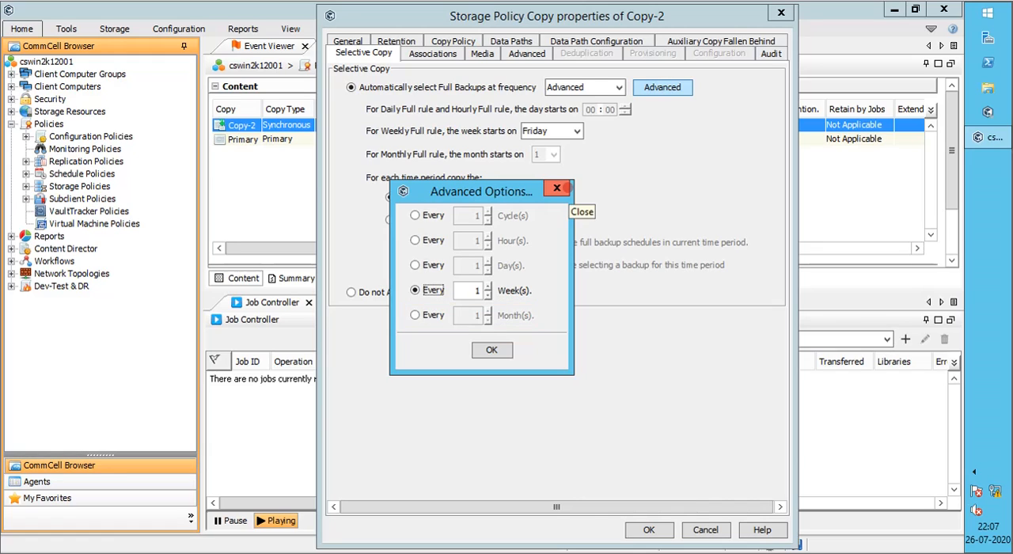
click(567, 189)
Restore the Weekly Fulls frequency, and try Do not Automatically select jobs before returning to automatic full backup selection
click(618, 88)
drag(618, 126, 618, 105)
click(587, 139)
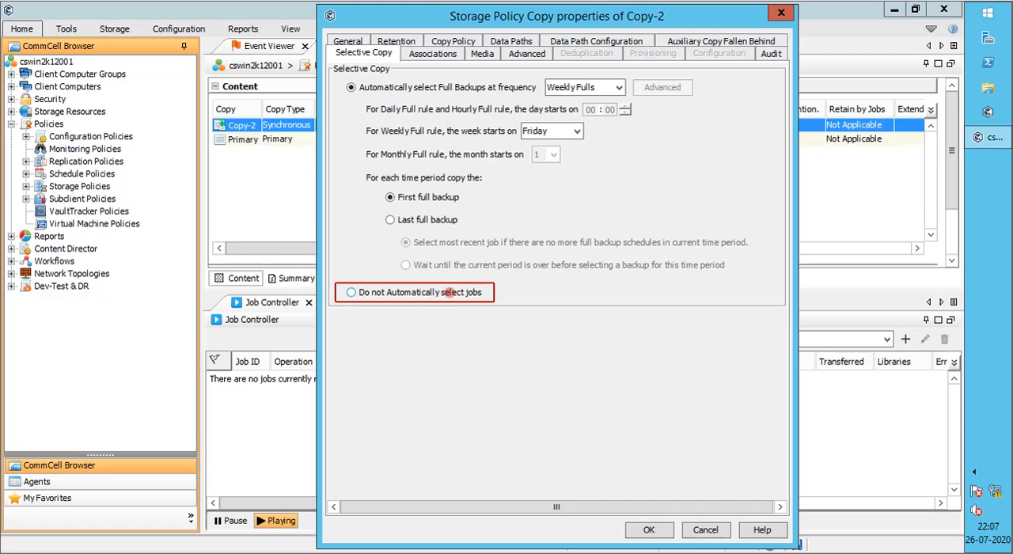
click(449, 292)
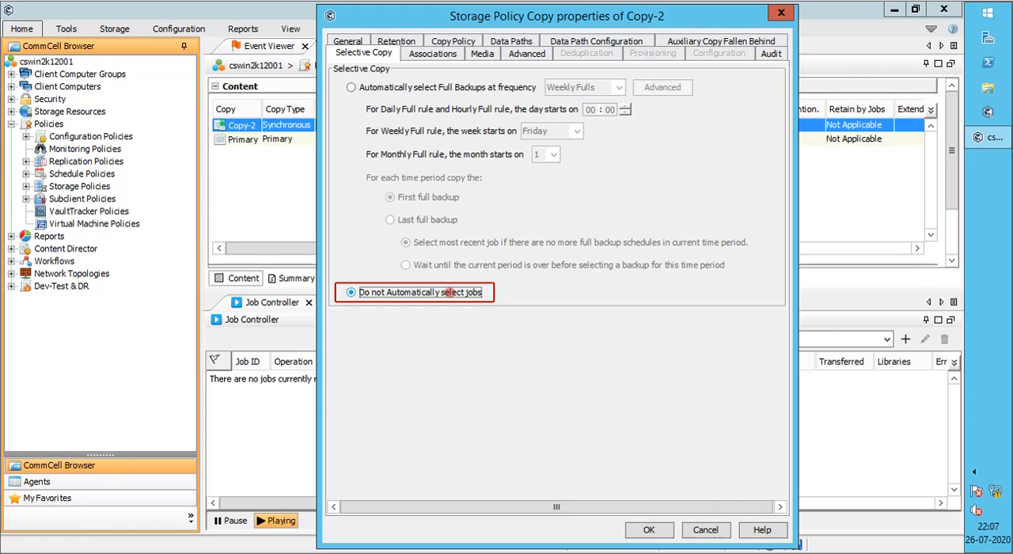
click(449, 87)
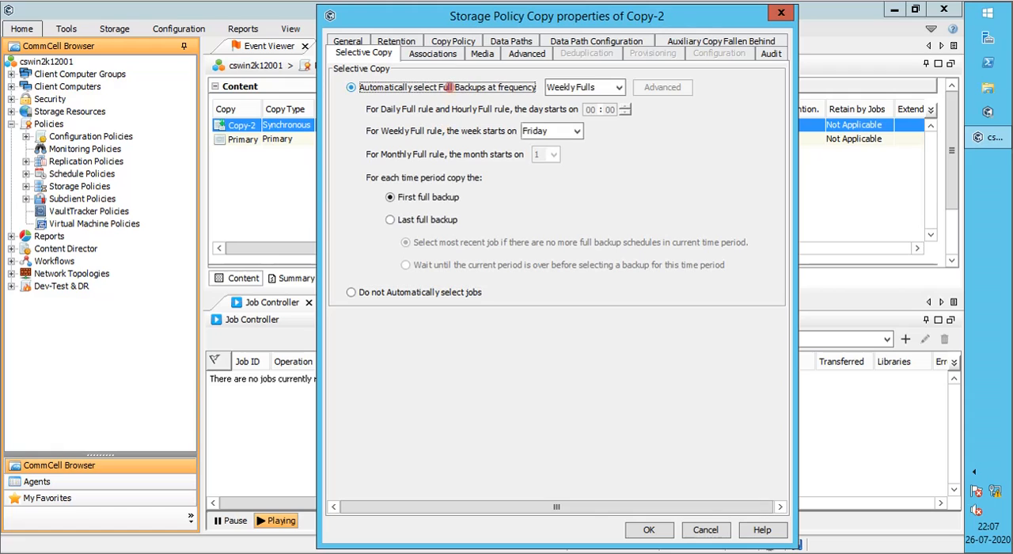
Review the associations, media, advanced and audit settings, and save the copy properties, accepting the changed Backups On and After date
click(444, 54)
click(484, 54)
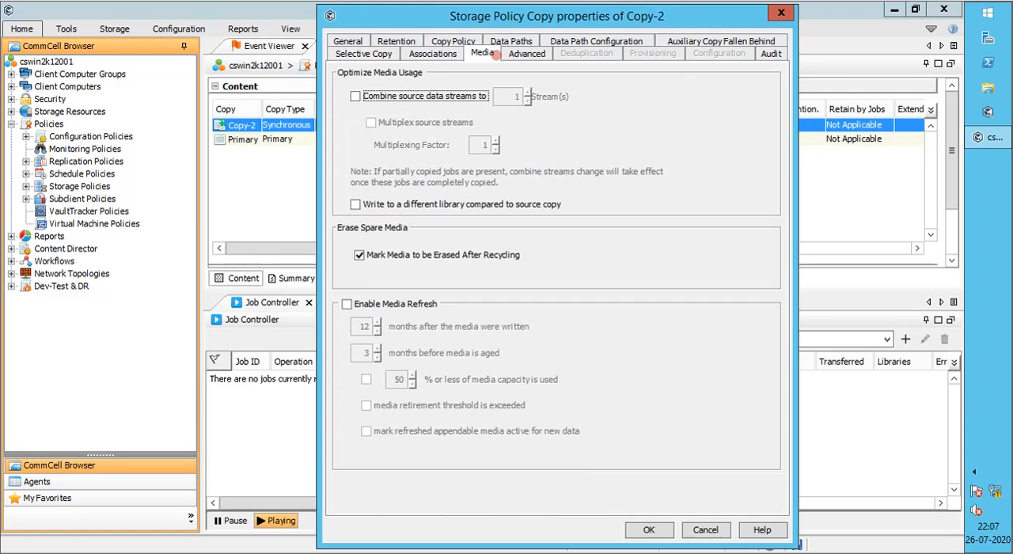
click(531, 52)
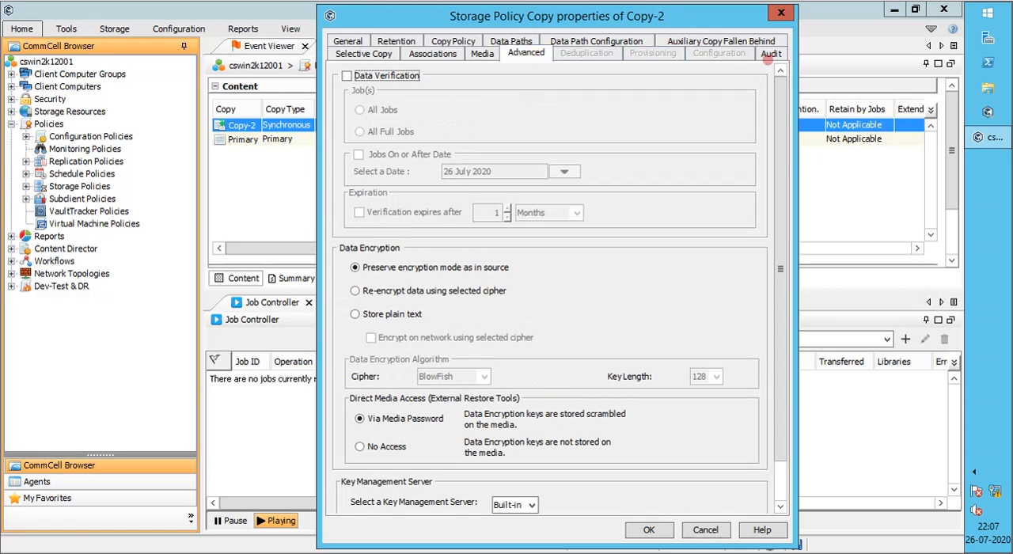
click(771, 53)
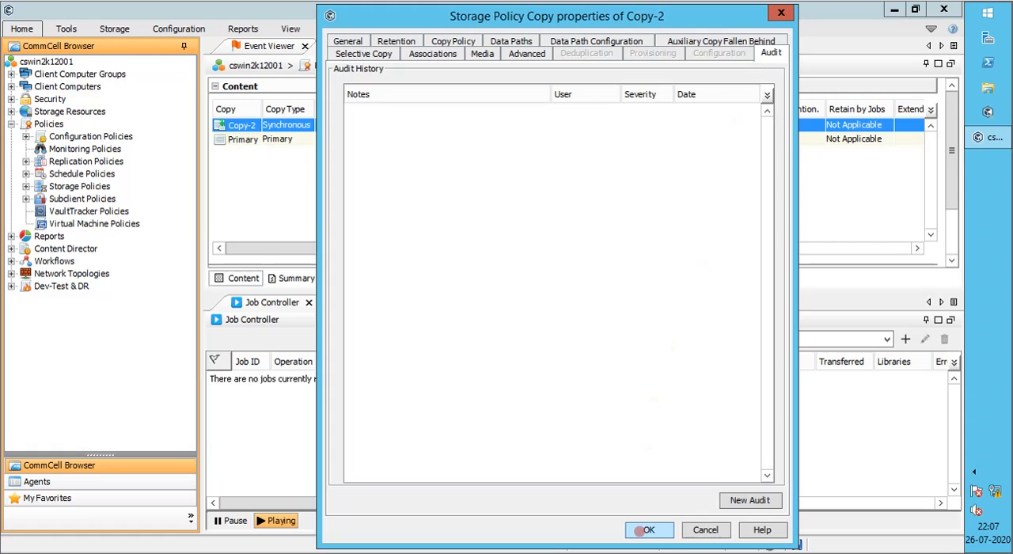
click(642, 530)
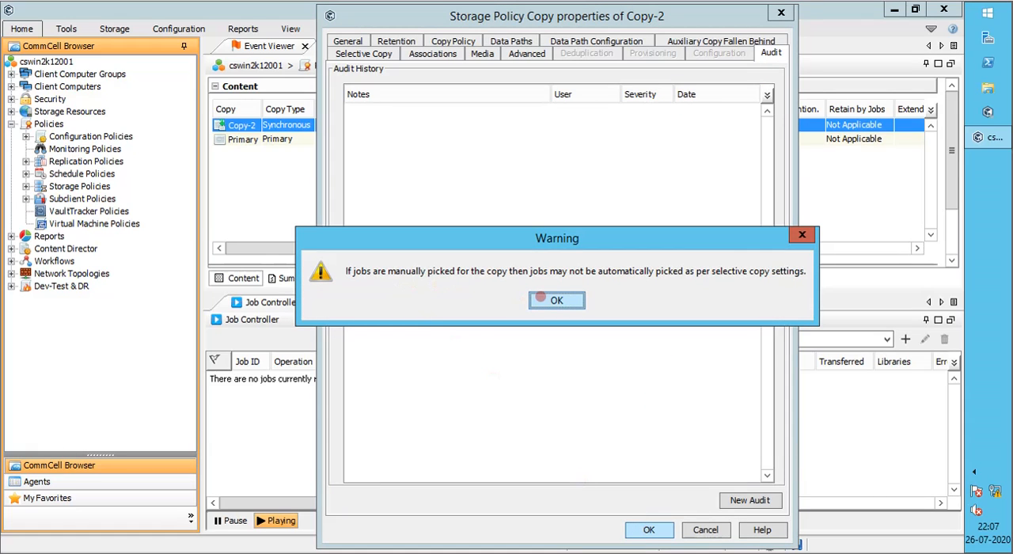
click(540, 298)
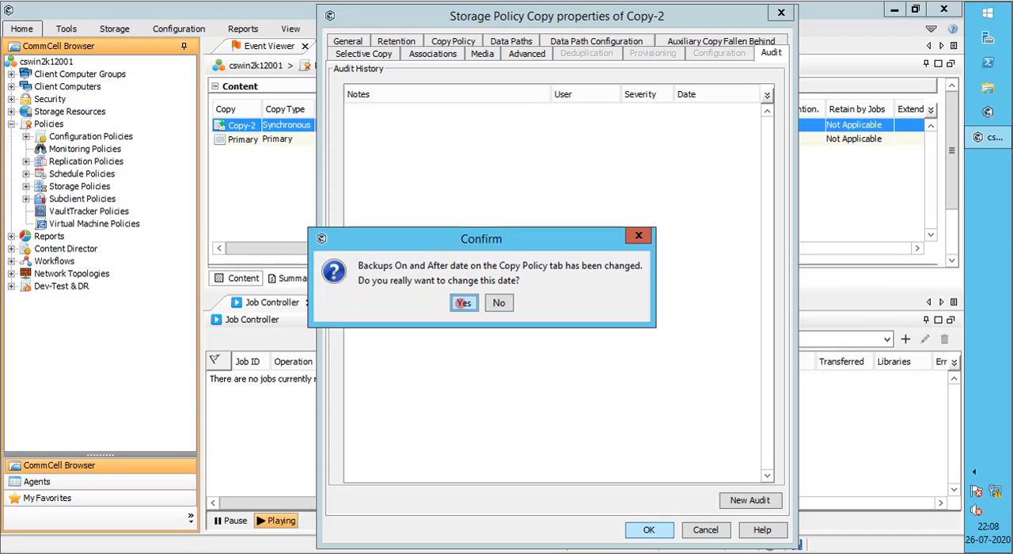
click(462, 304)
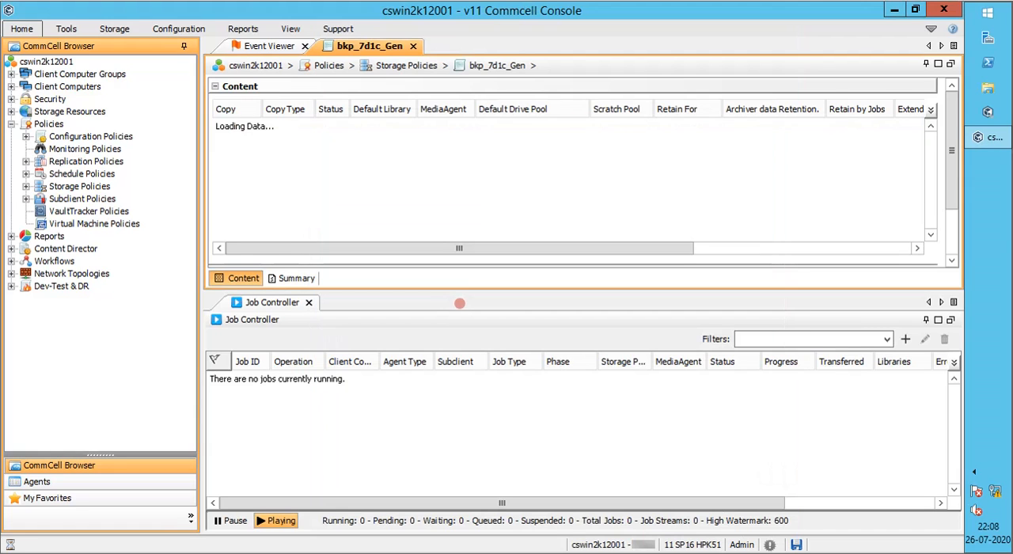